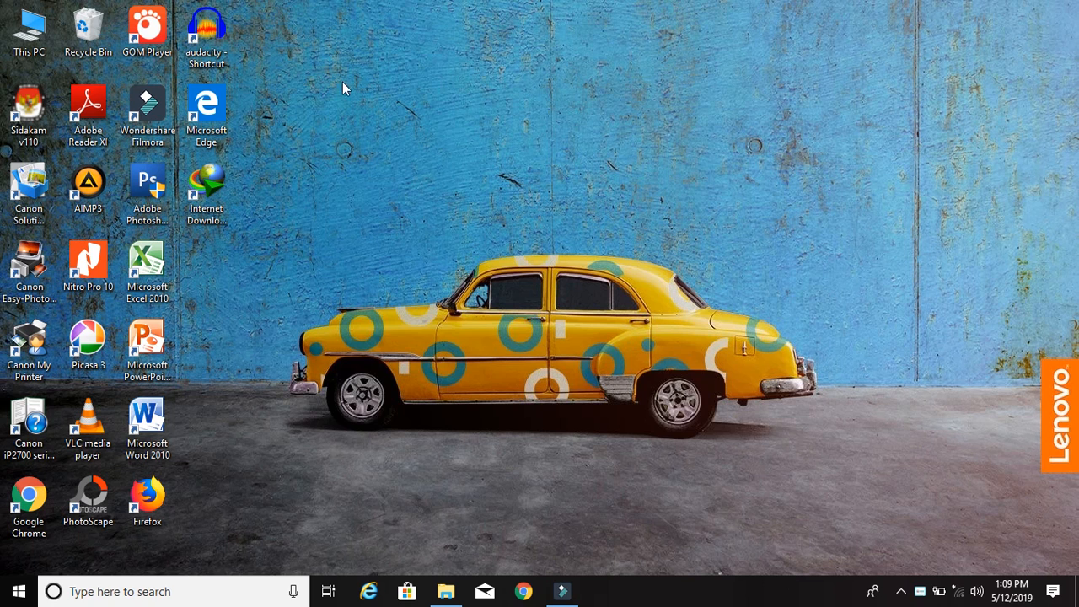
- Open Microsoft Excel 2010 and dismiss the Office activation wizard
{"action": "double_click", "coordinate": [147, 268]}
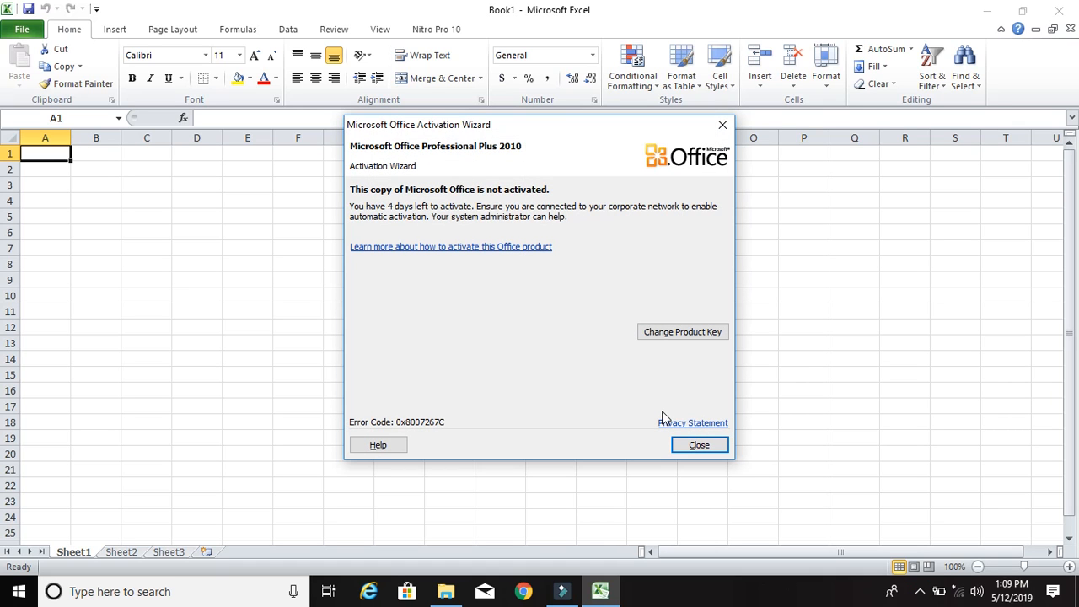
{"action": "left_click", "coordinate": [697, 447]}
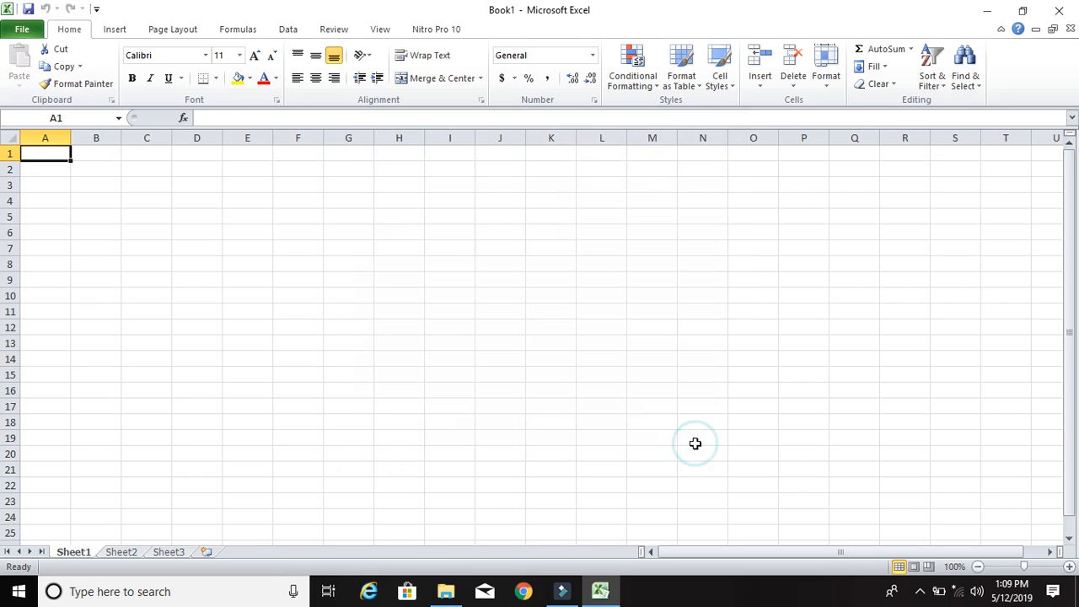
- Apply a Thick Box Border around the range E3:L17 to form the table's outer frame
{"action": "left_click", "coordinate": [251, 187]}
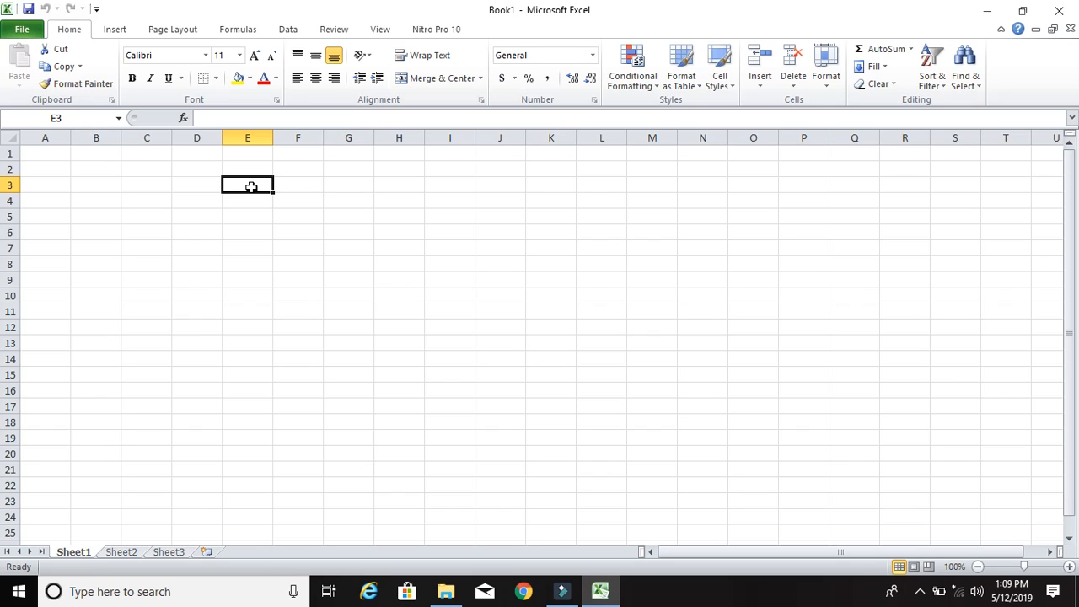
{"action": "key", "text": "shift+Right"}
{"action": "key", "text": "shift+Right"}
{"action": "key", "text": "shift+Right"}
{"action": "key", "text": "shift+Right"}
{"action": "key", "text": "shift+Right"}
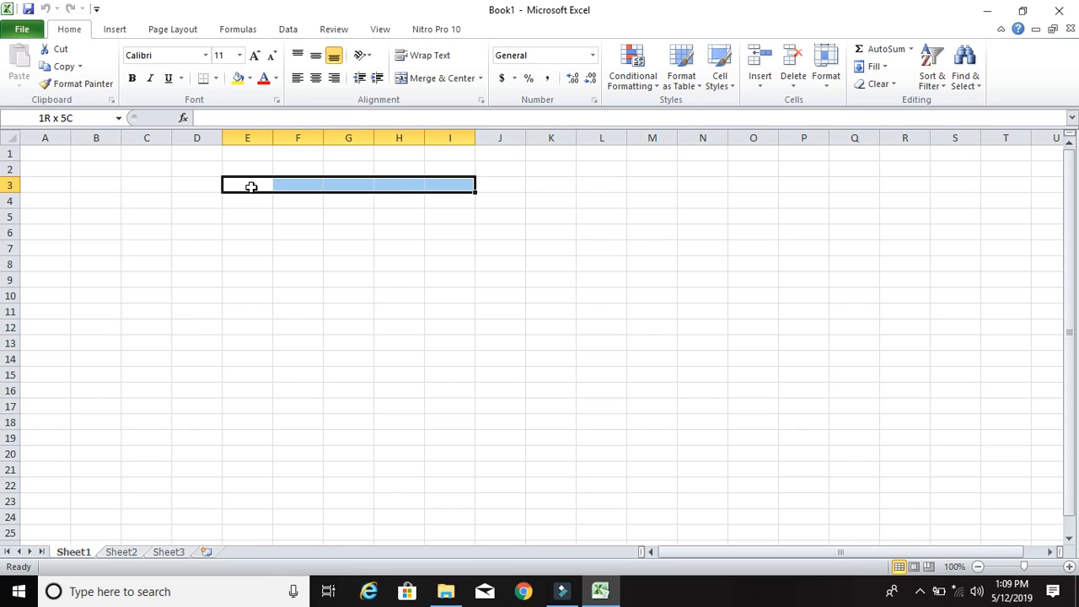
{"action": "key", "text": "shift+Right"}
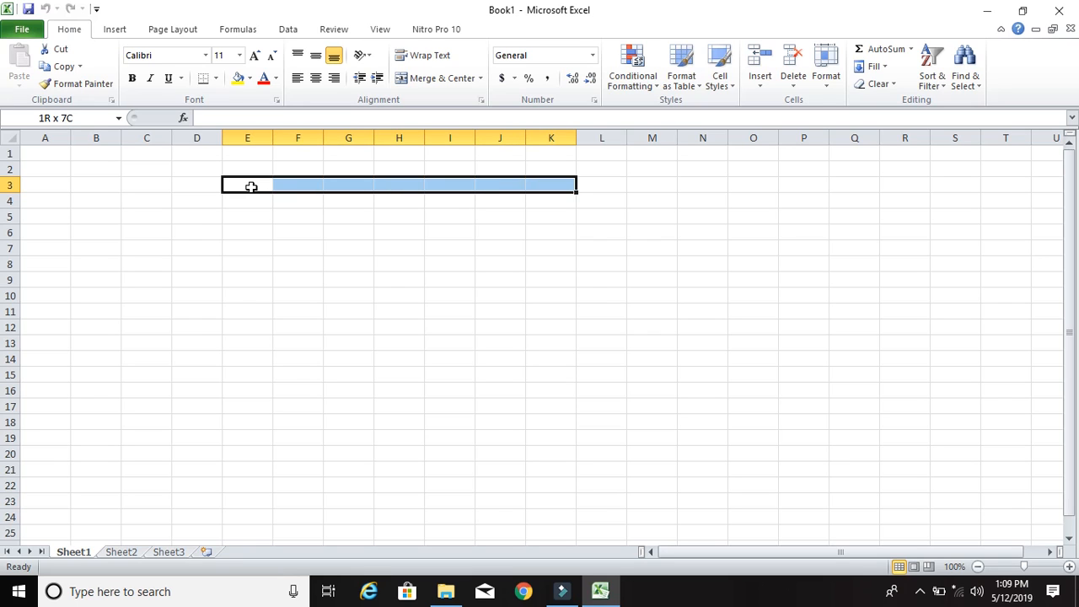
{"action": "key", "text": "shift+Right"}
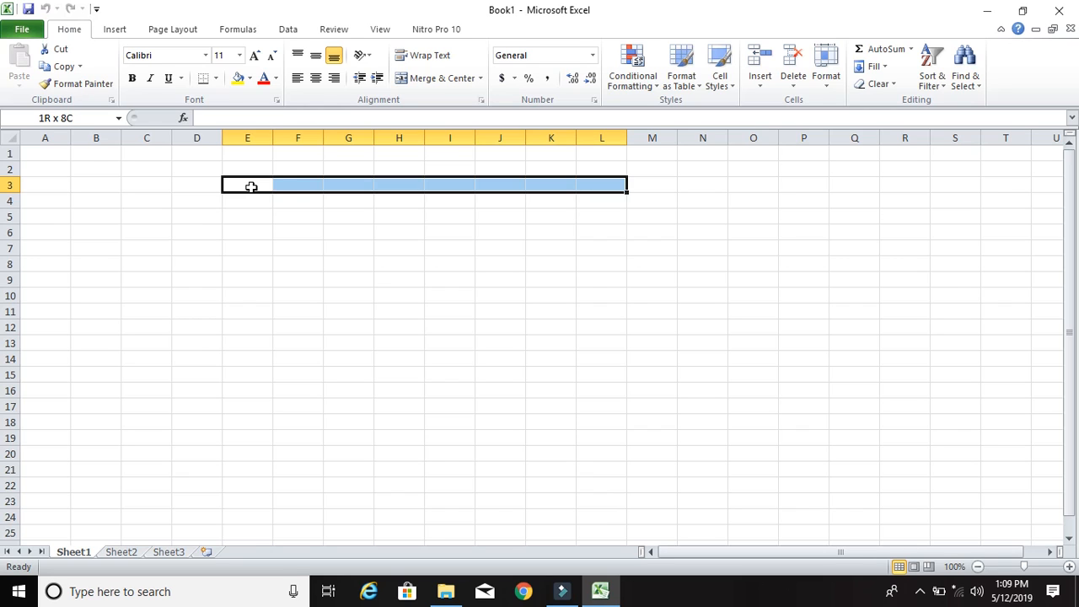
{"action": "key", "text": "shift+Down"}
{"action": "key", "text": "shift+Down"}
{"action": "key", "text": "shift+Down"}
{"action": "key", "text": "shift+Down"}
{"action": "key", "text": "shift+Down"}
{"action": "key", "text": "shift+Down"}
{"action": "key", "text": "shift+Down"}
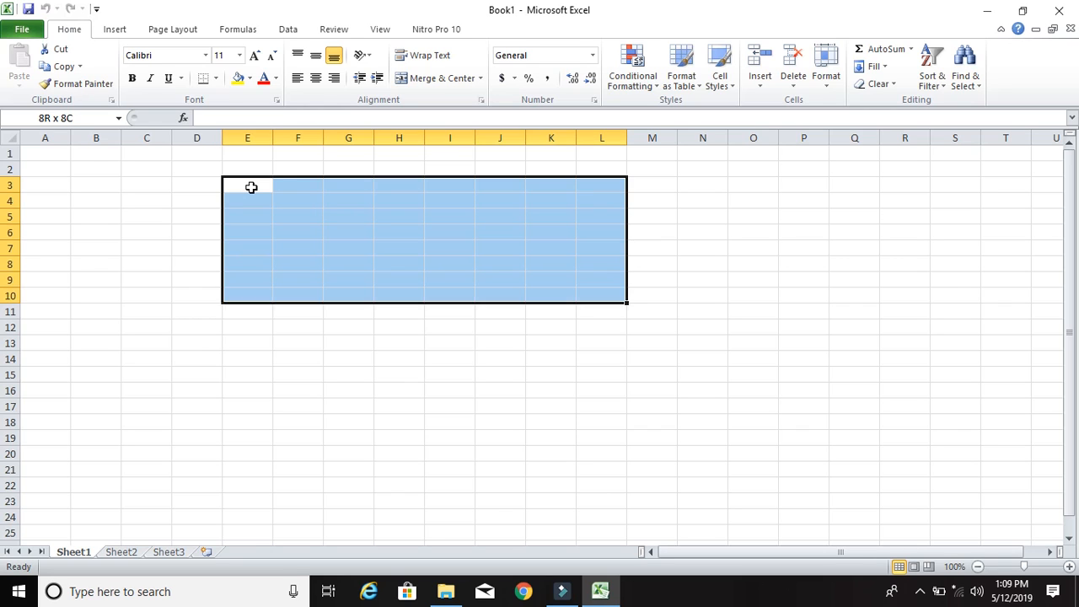
{"action": "key", "text": "shift+Down"}
{"action": "key", "text": "shift+Down"}
{"action": "key", "text": "shift+Down"}
{"action": "key", "text": "shift+Down"}
{"action": "key", "text": "shift+Down"}
{"action": "key", "text": "shift+Down"}
{"action": "key", "text": "shift+Down"}
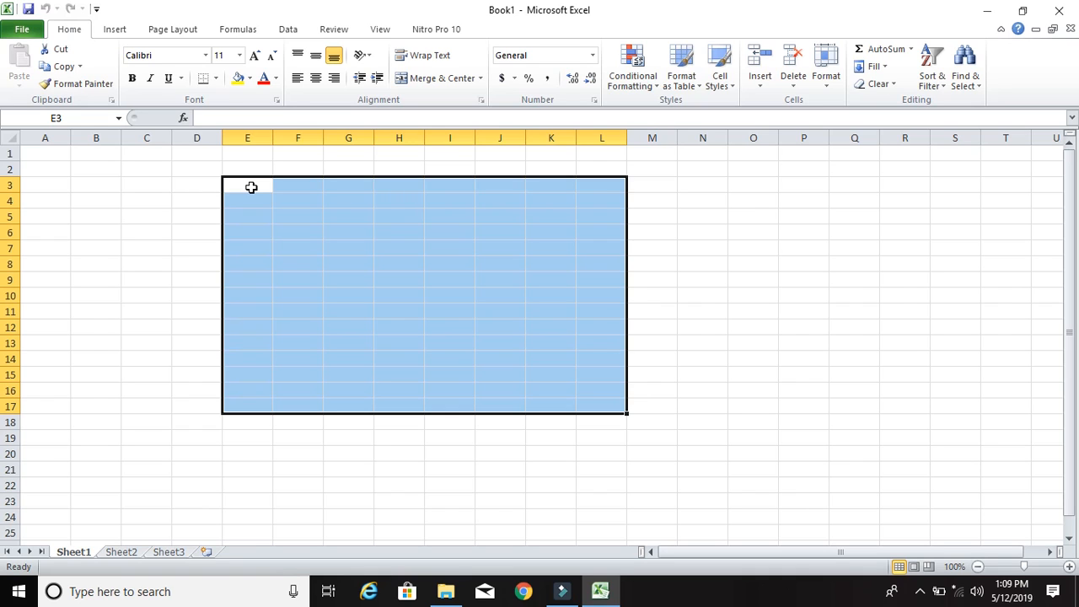
{"action": "left_click", "coordinate": [216, 79]}
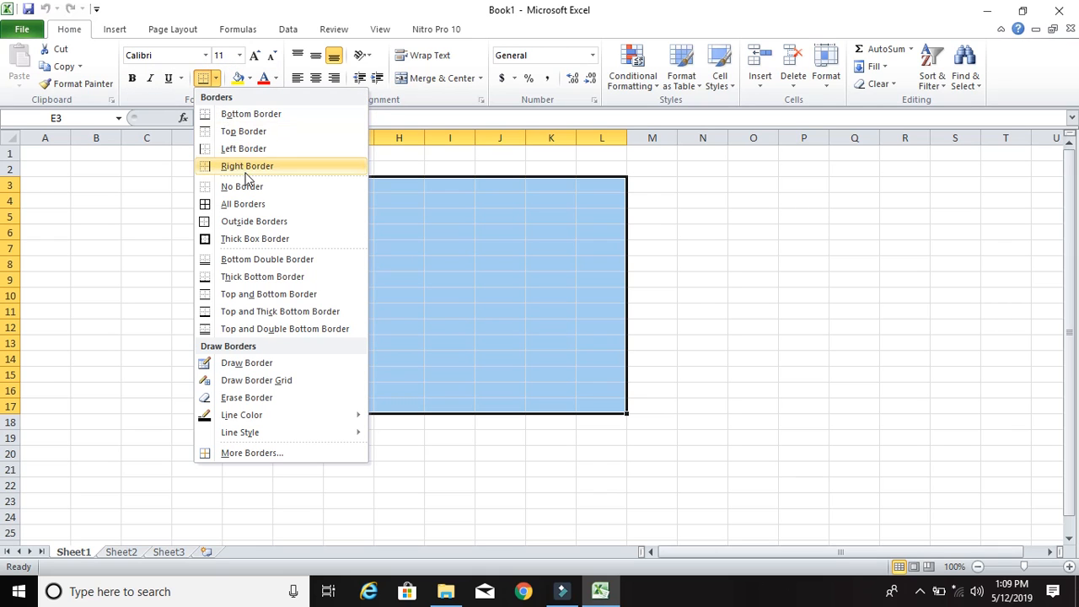
{"action": "left_click", "coordinate": [266, 241]}
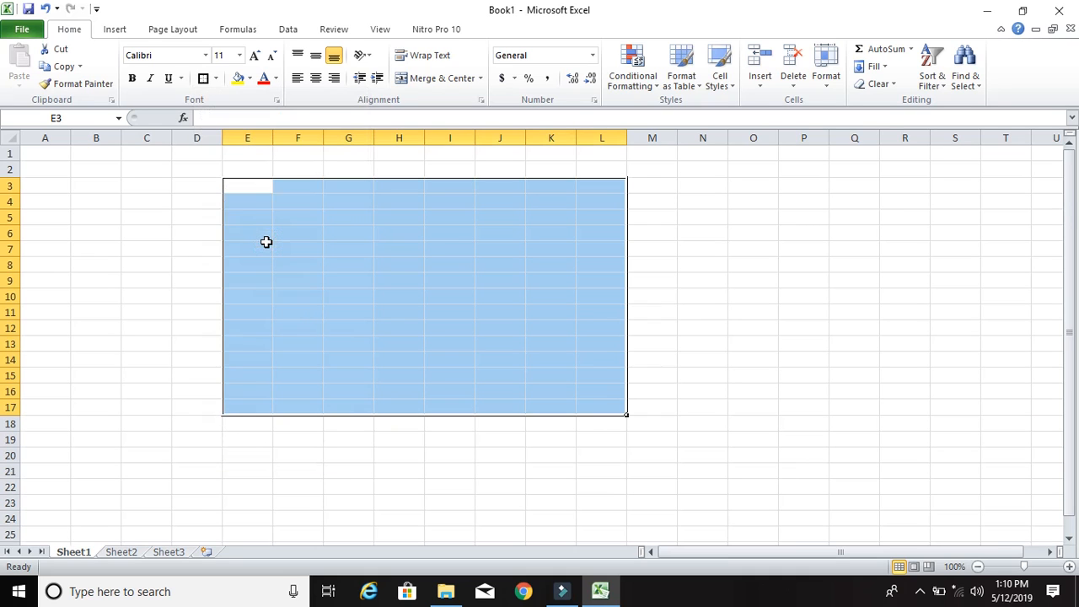
{"action": "left_click", "coordinate": [749, 283]}
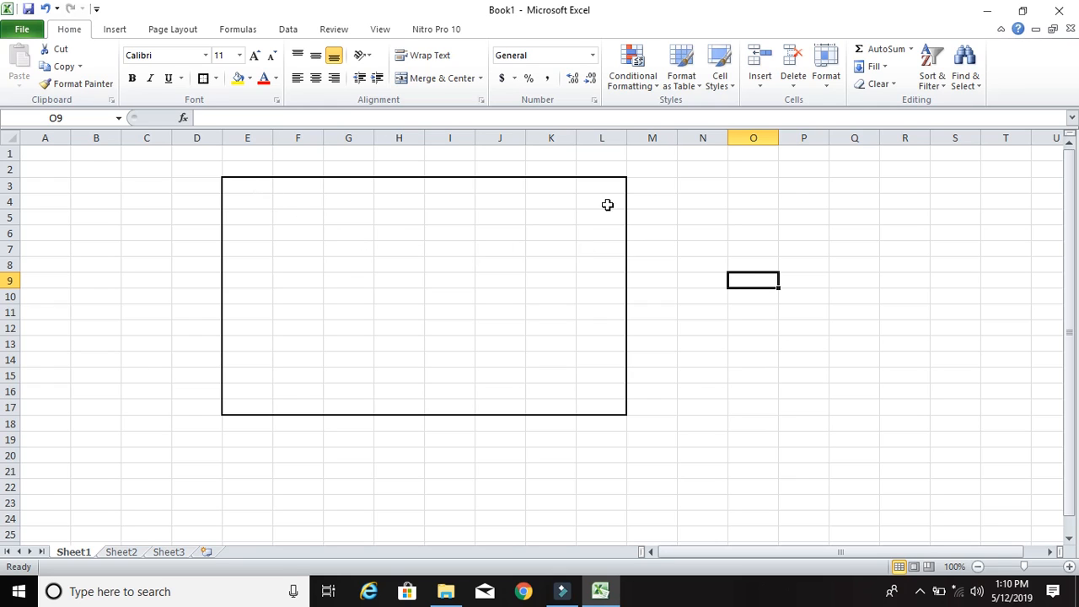
- Apply a Thick Box Border around E3:E17 to separate the table's first column
{"action": "left_click", "coordinate": [249, 185]}
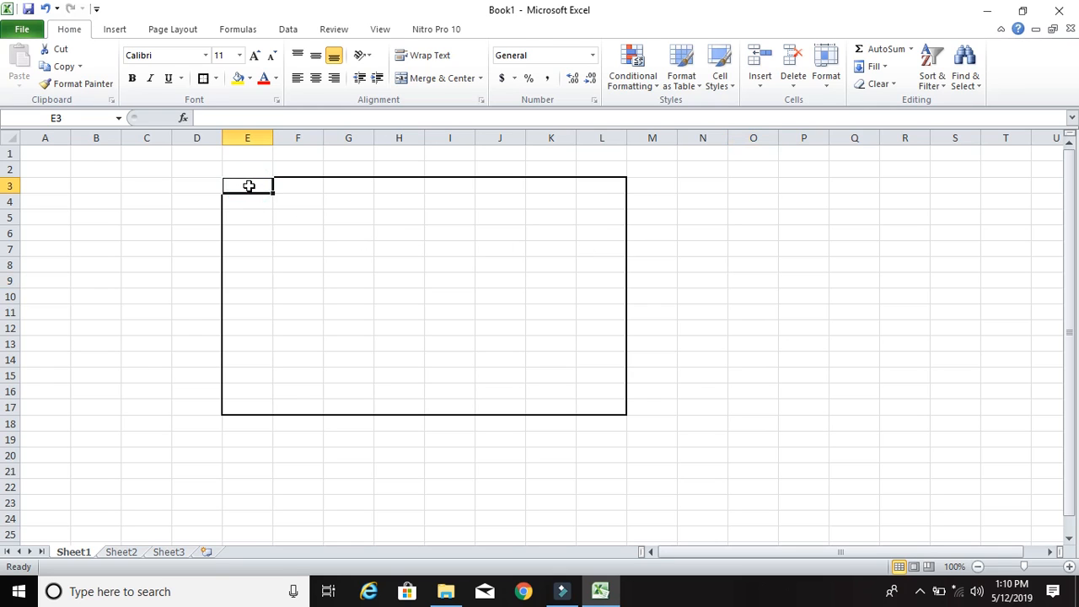
{"action": "key", "text": "shift+Down"}
{"action": "key", "text": "shift+Down"}
{"action": "key", "text": "shift+Down"}
{"action": "key", "text": "shift+Down"}
{"action": "key", "text": "shift+Down"}
{"action": "key", "text": "shift+Down"}
{"action": "key", "text": "shift+Down"}
{"action": "key", "text": "shift+Down"}
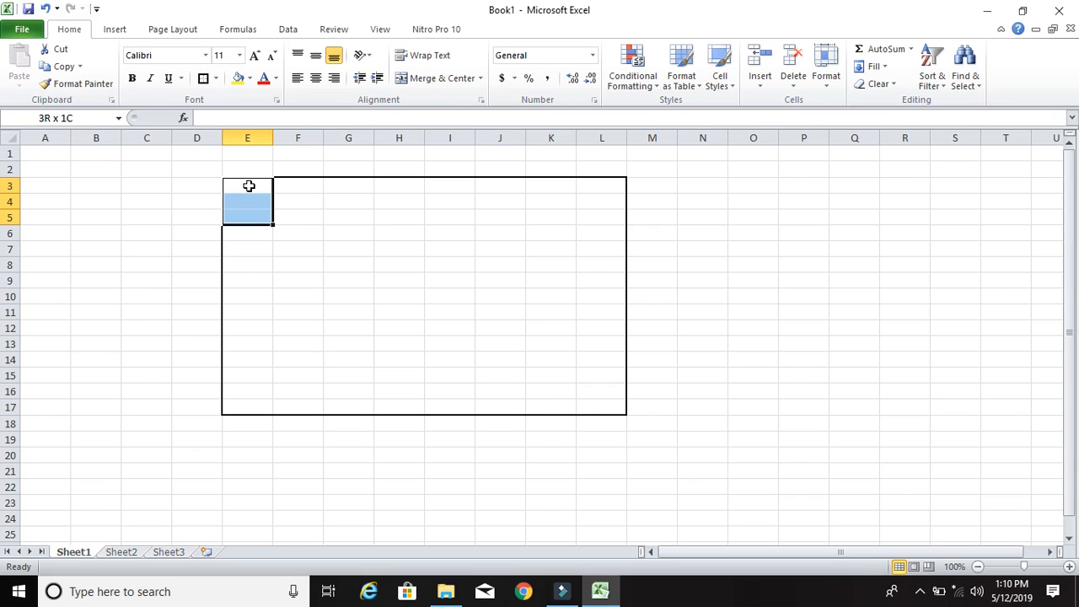
{"action": "key", "text": "shift+Down"}
{"action": "key", "text": "shift+Down"}
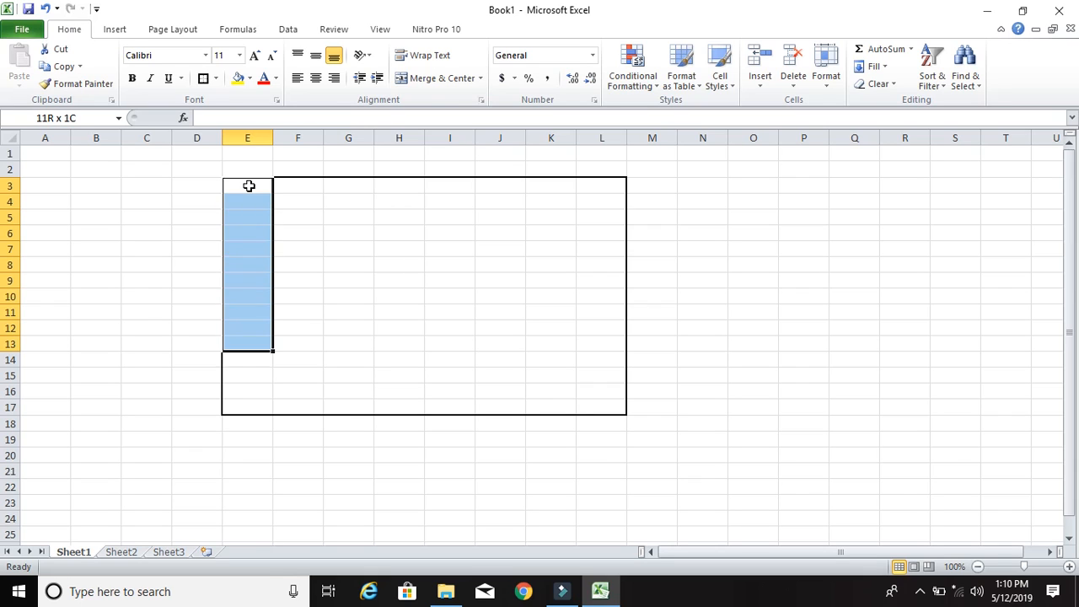
{"action": "key", "text": "shift+Down"}
{"action": "key", "text": "shift+Down"}
{"action": "key", "text": "shift+Down"}
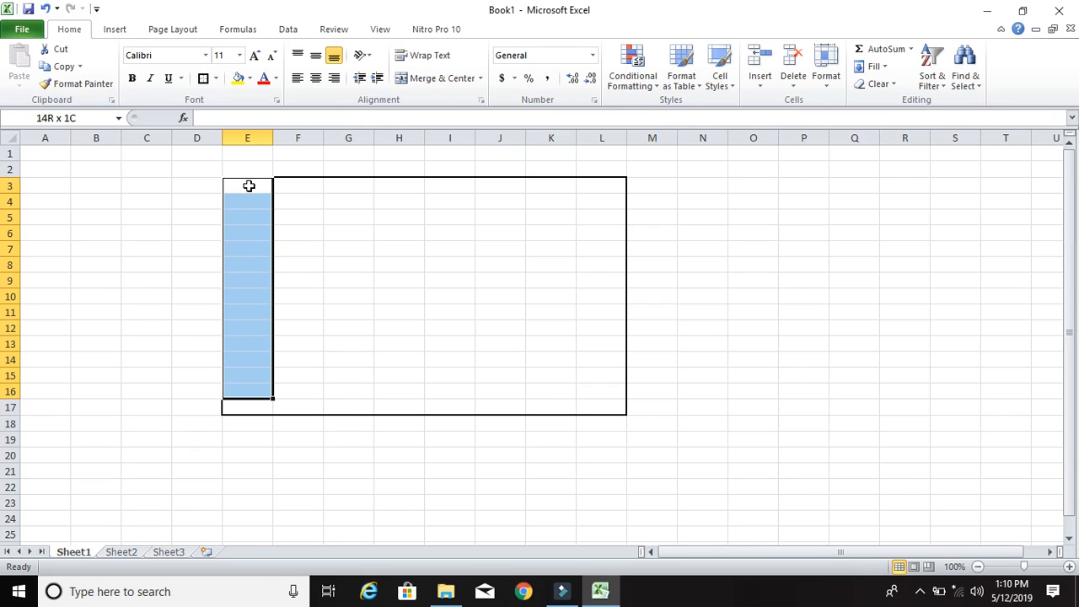
{"action": "key", "text": "shift+Down"}
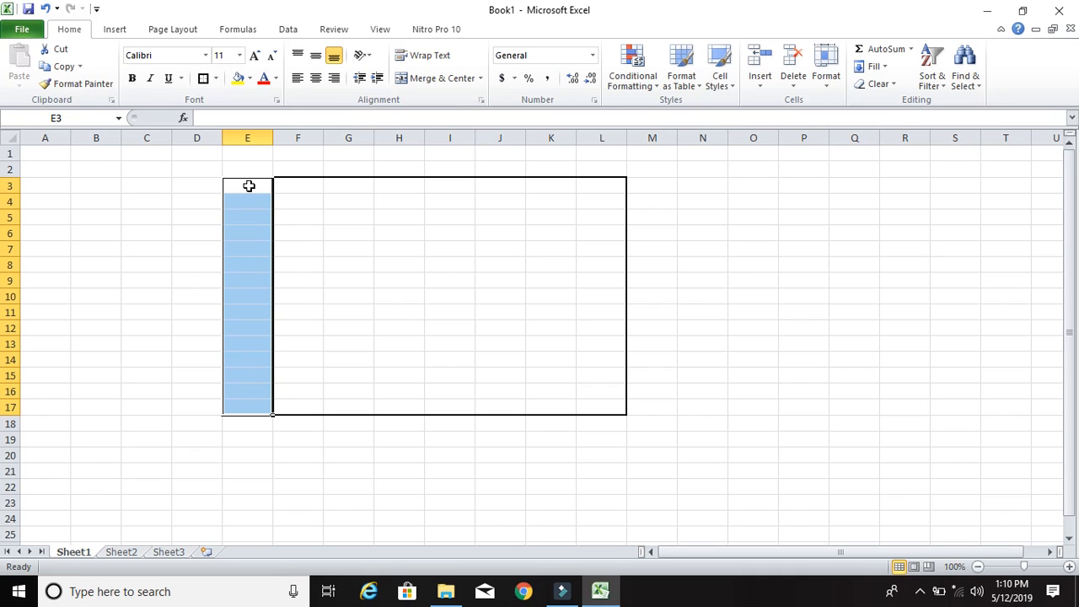
{"action": "left_click", "coordinate": [205, 82]}
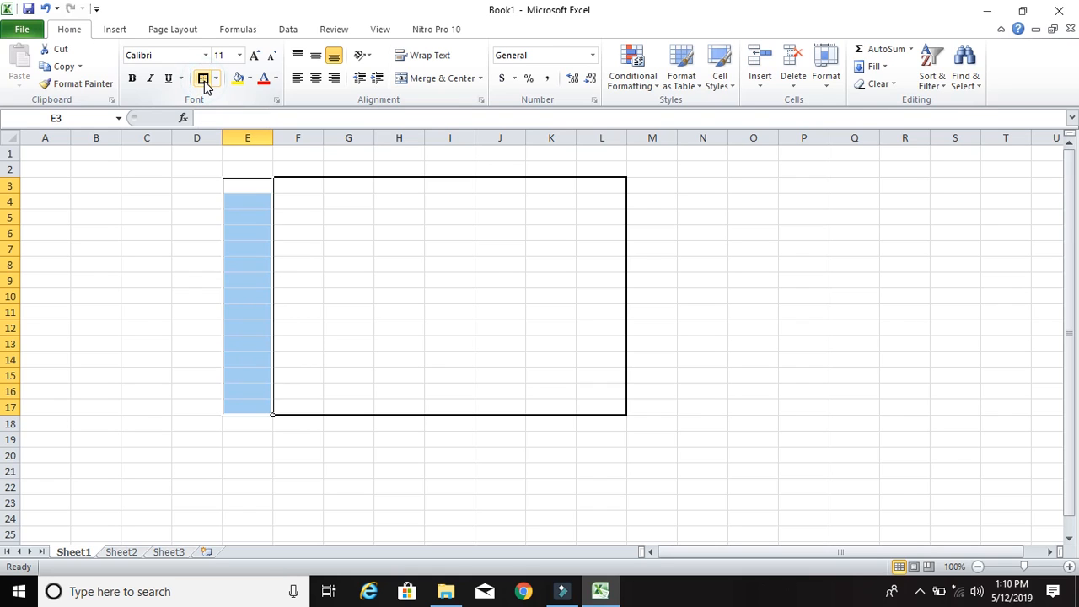
{"action": "left_click", "coordinate": [738, 248]}
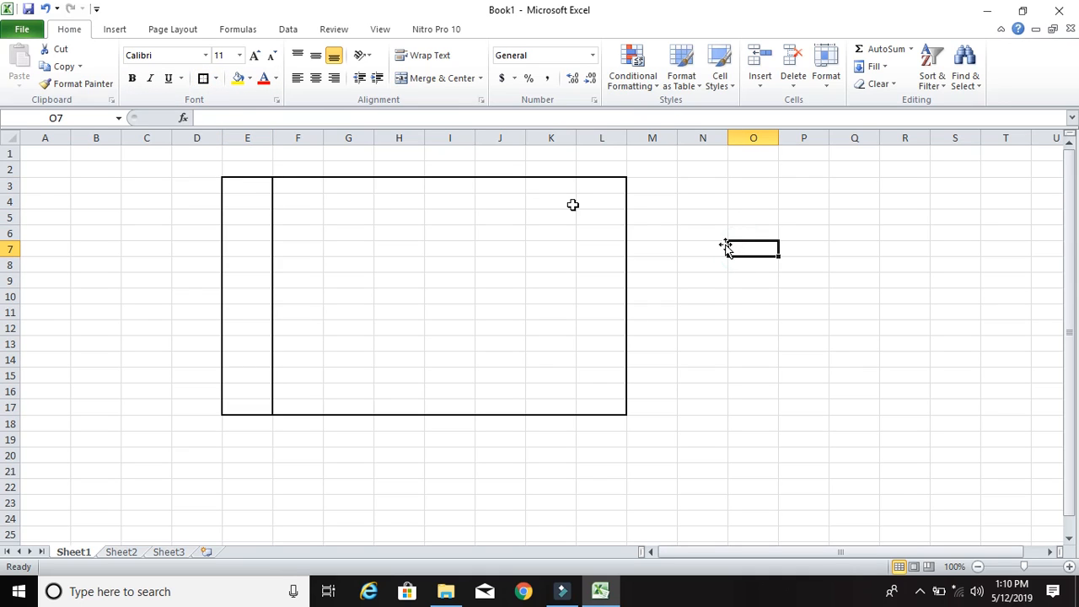
- Apply a Thick Box Border around E3:L4 to separate the table's two-row header
{"action": "left_click_drag", "start_coordinate": [244, 185], "coordinate": [297, 201]}
{"action": "key", "text": "shift+Right"}
{"action": "key", "text": "shift+Right"}
{"action": "key", "text": "shift+Right"}
{"action": "key", "text": "shift+Right"}
{"action": "key", "text": "shift+Right"}
{"action": "key", "text": "shift+Right"}
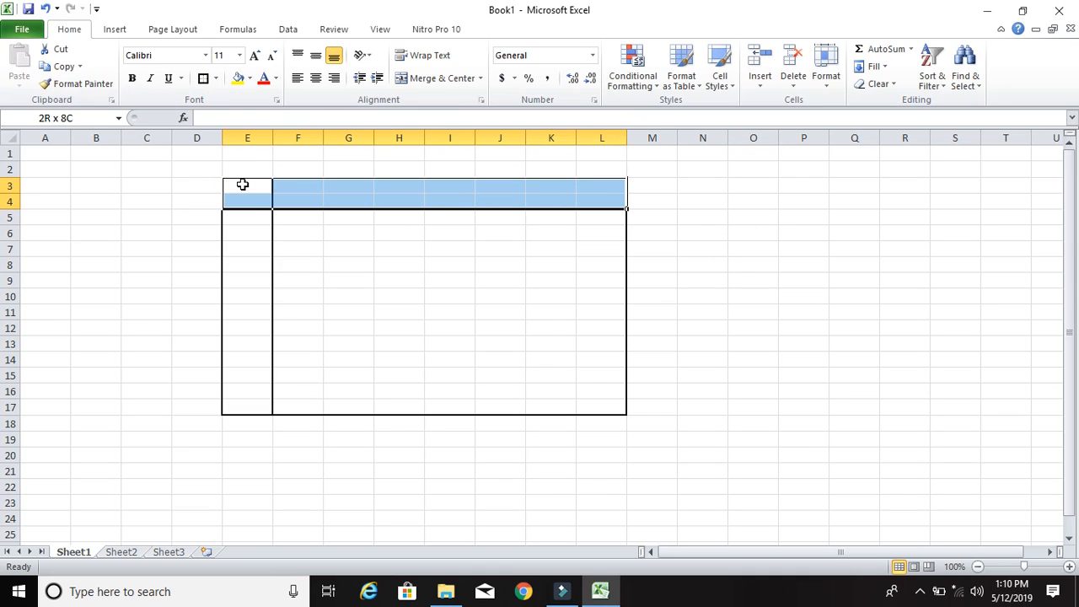
{"action": "left_click", "coordinate": [204, 81]}
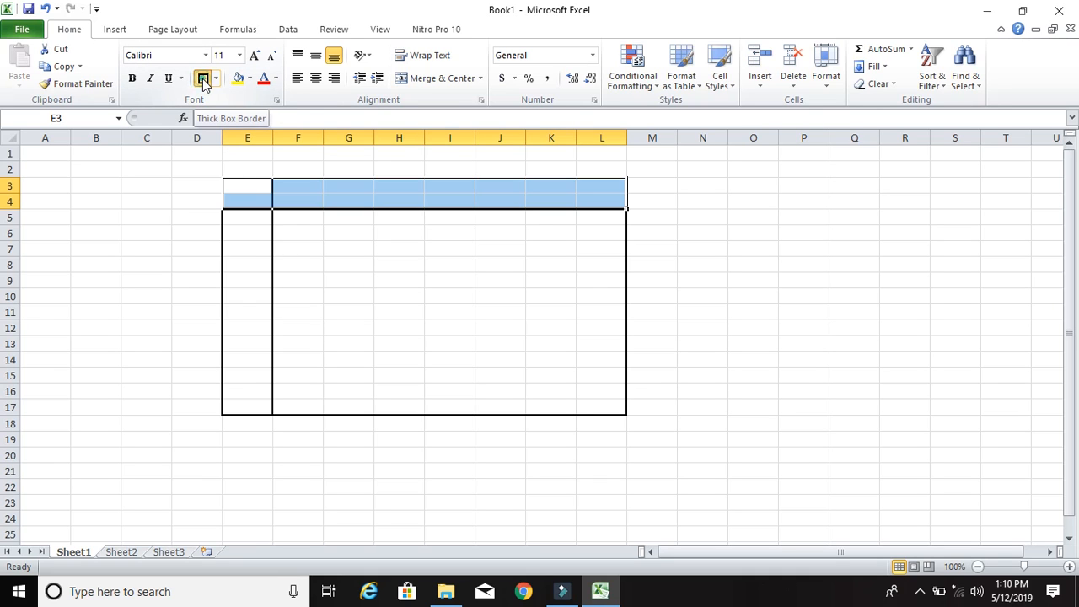
{"action": "left_click", "coordinate": [730, 246]}
- Enter the column heading NO in cell E3
{"action": "left_click", "coordinate": [247, 188]}
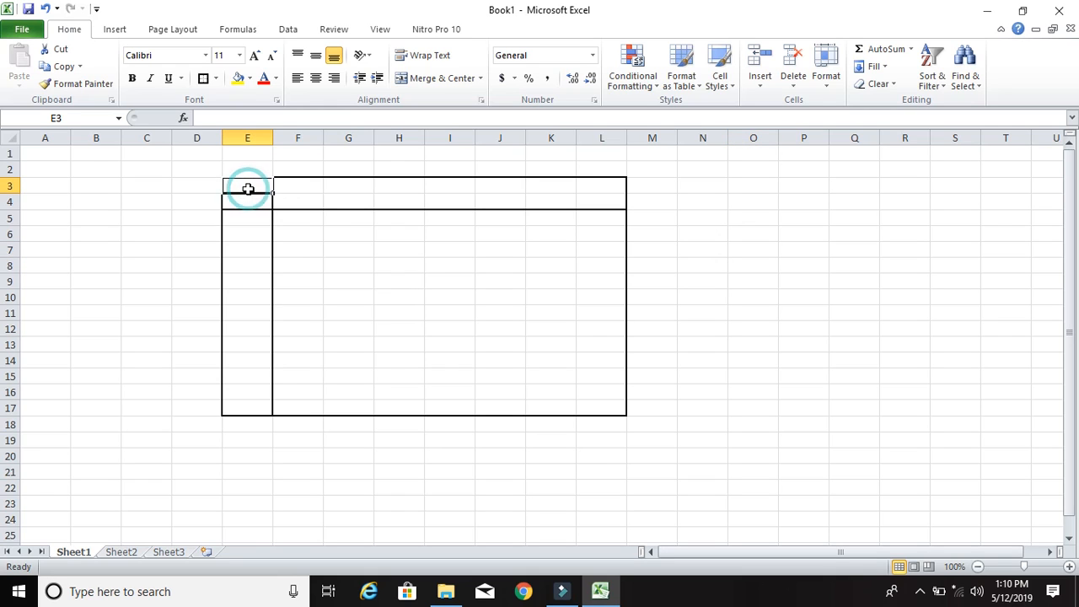
{"action": "type", "text": "NO"}
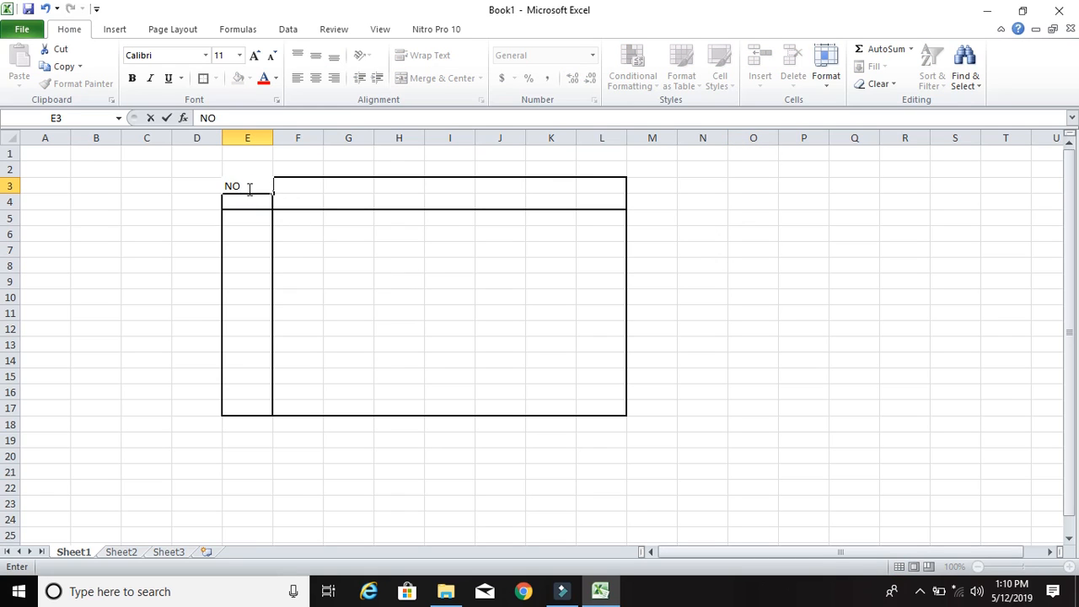
{"action": "key", "text": "Return"}
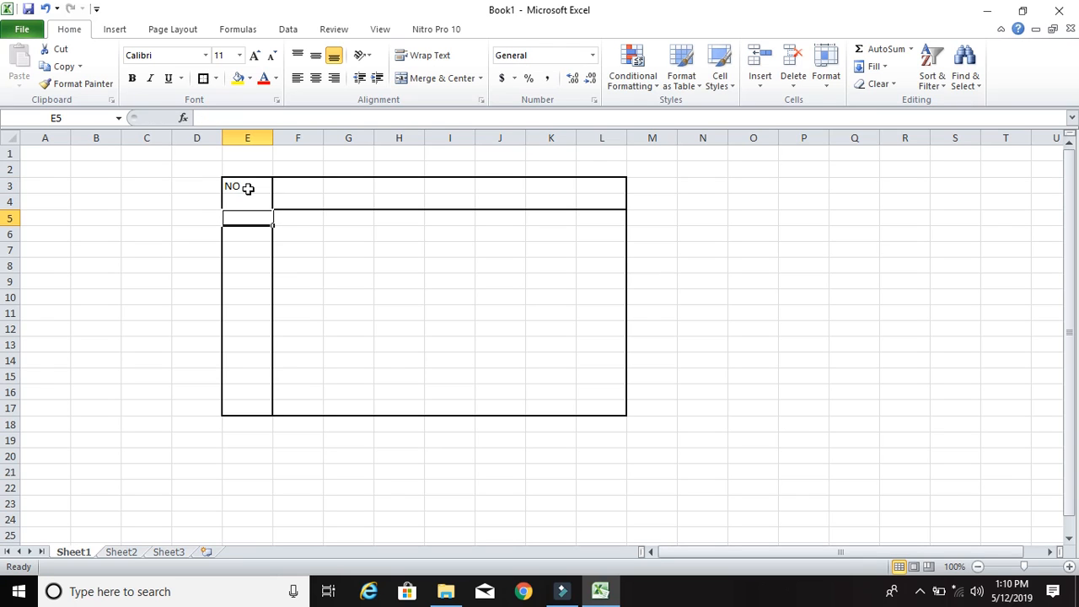
{"action": "left_click", "coordinate": [157, 188]}
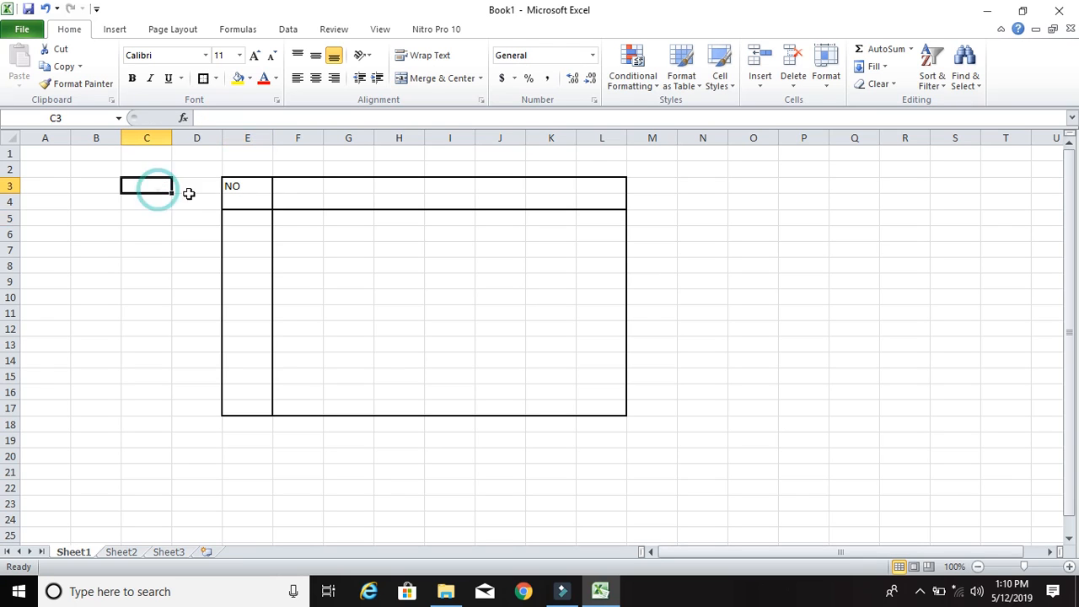
- Format the NO heading as one merged, bold cell across E3:E4, centred horizontally and vertically
{"action": "left_click", "coordinate": [248, 184]}
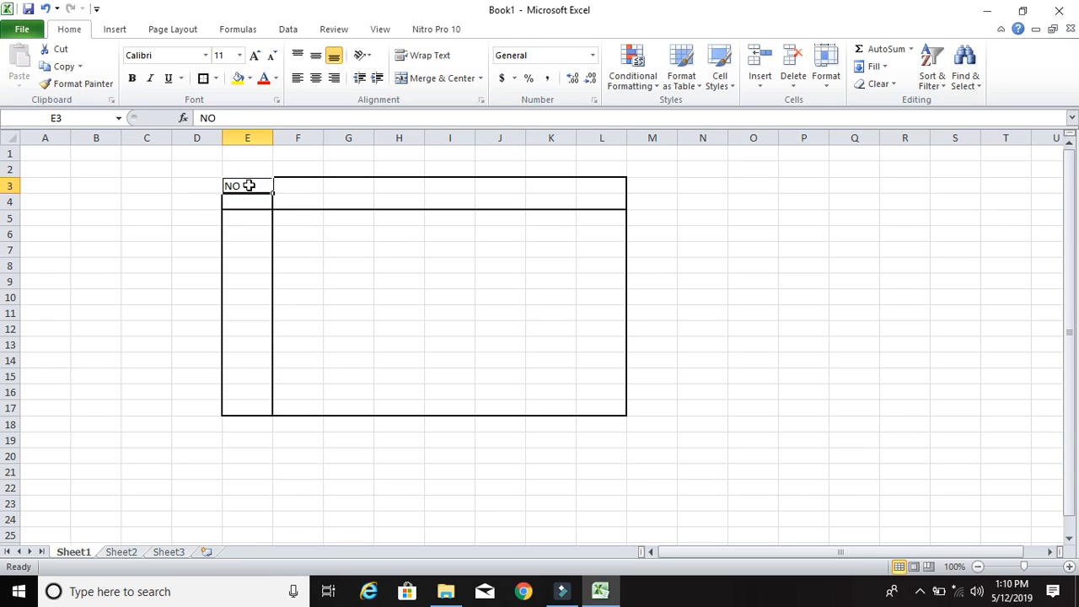
{"action": "mouse_move", "coordinate": [248, 186]}
{"action": "left_mouse_down"}
{"action": "mouse_move", "coordinate": [249, 199]}
{"action": "mouse_move", "coordinate": [249, 185]}
{"action": "left_mouse_up"}
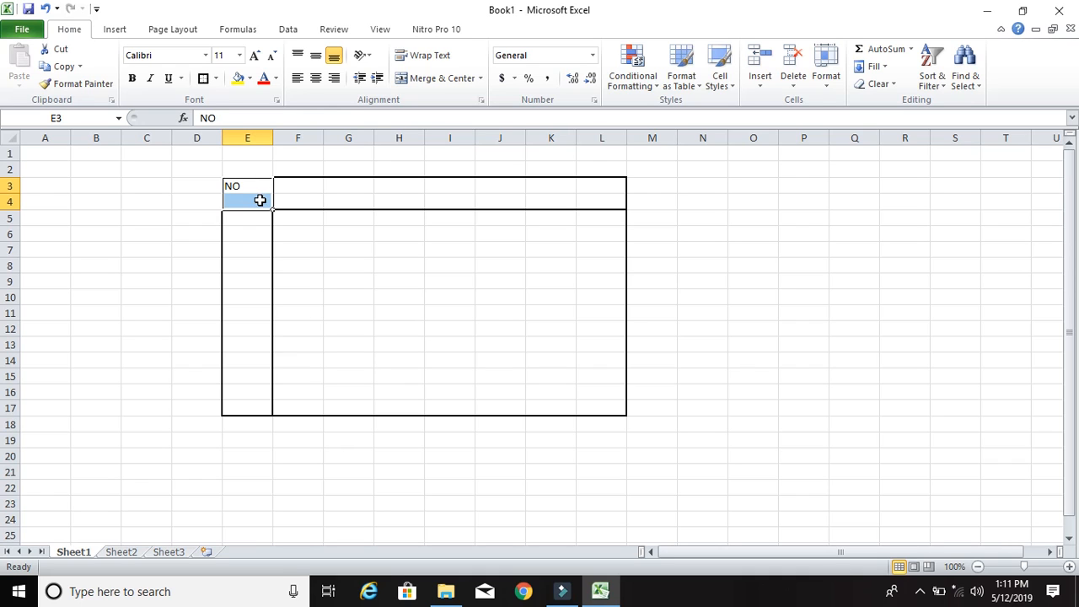
{"action": "left_click", "coordinate": [315, 77]}
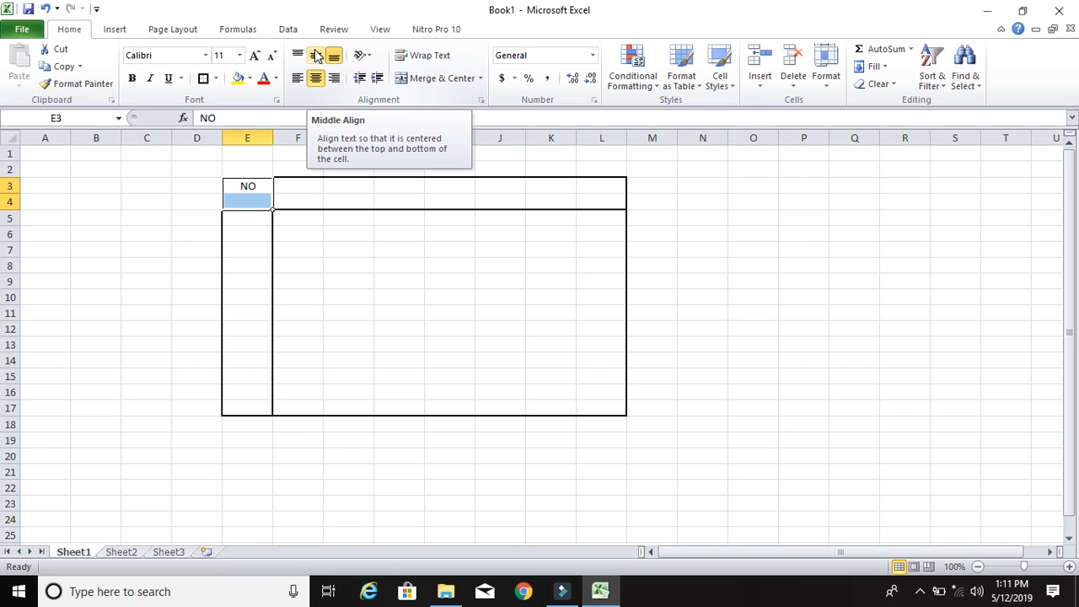
{"action": "left_click", "coordinate": [316, 56]}
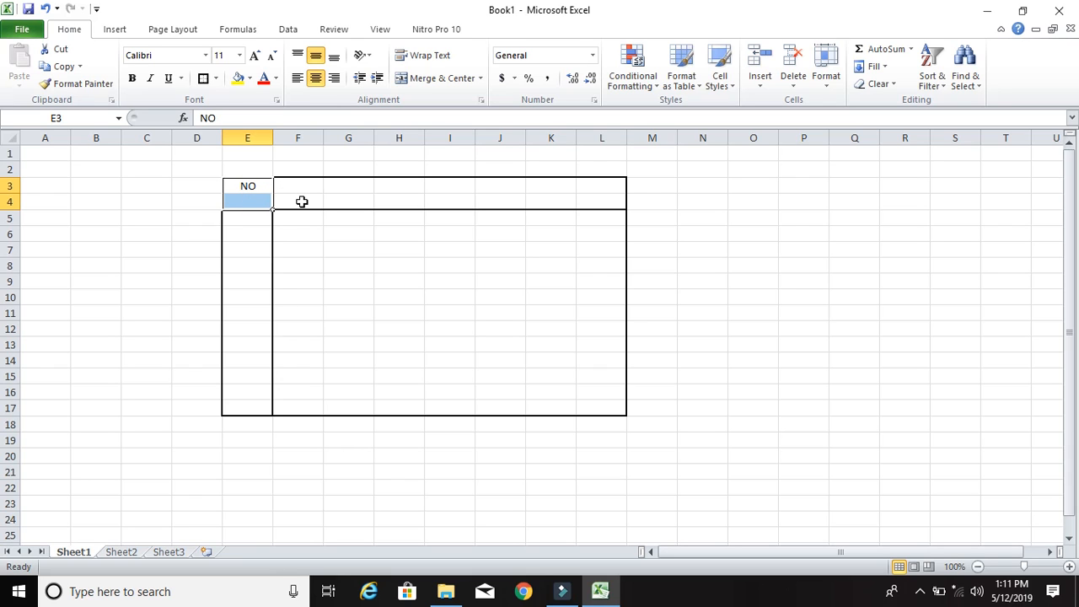
{"action": "left_click", "coordinate": [428, 80]}
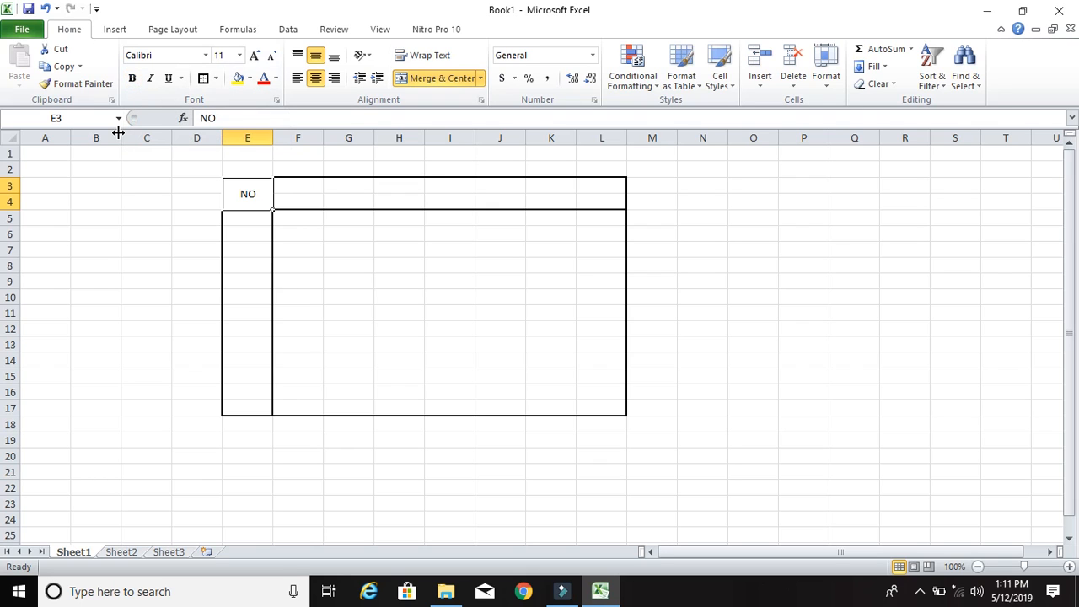
{"action": "left_click", "coordinate": [130, 77]}
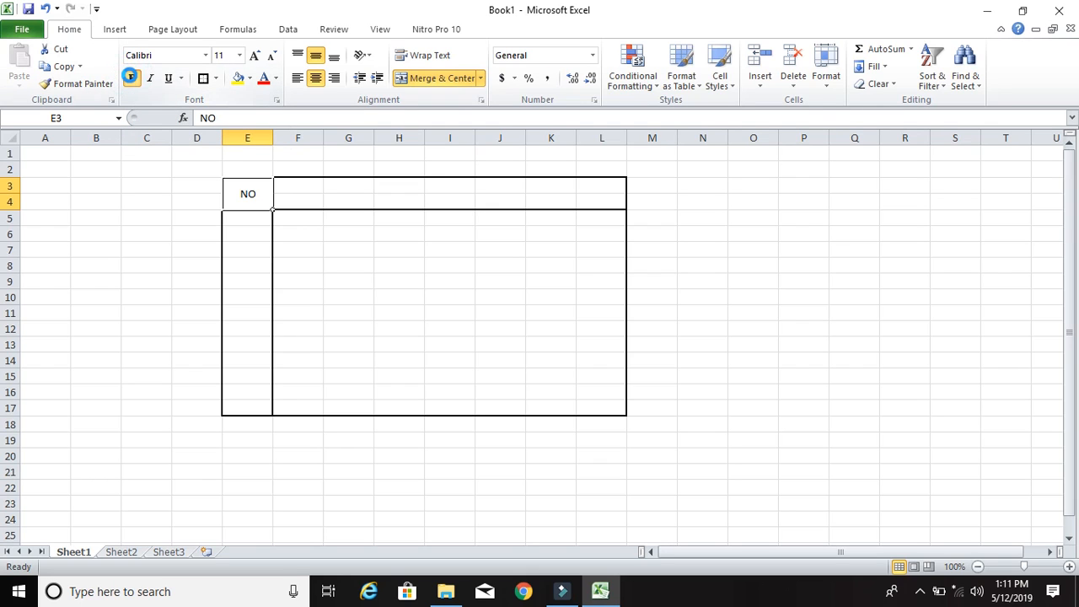
{"action": "left_click", "coordinate": [301, 186]}
{"action": "key", "text": "shift+Down"}
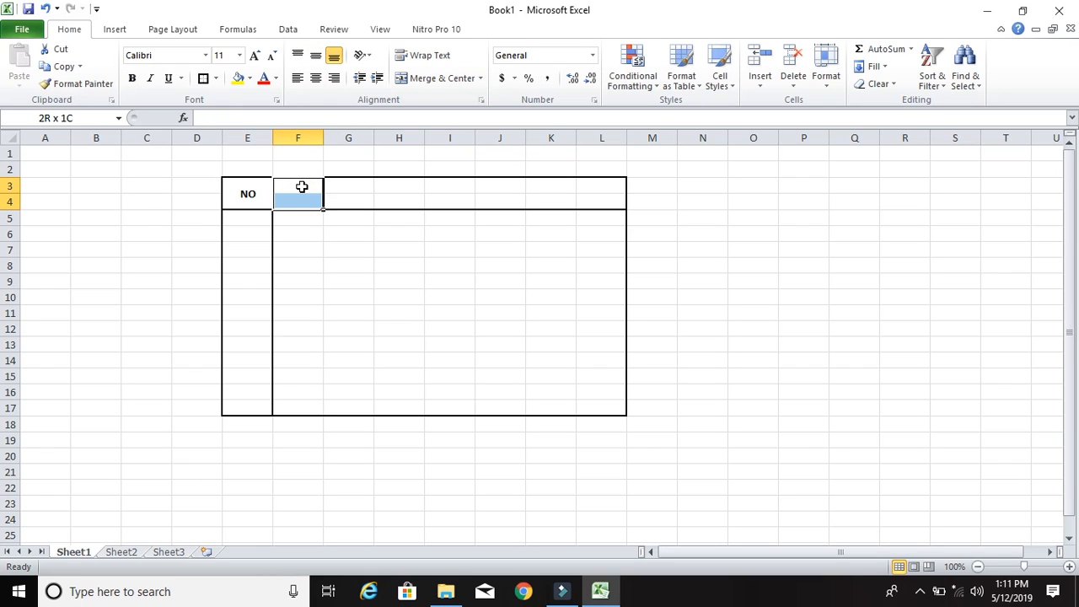
{"action": "key", "text": "shift+Right"}
{"action": "key", "text": "shift+Right"}
{"action": "key", "text": "shift+Right"}
{"action": "key", "text": "shift+Right"}
{"action": "key", "text": "shift+Right"}
{"action": "key", "text": "shift+Right"}
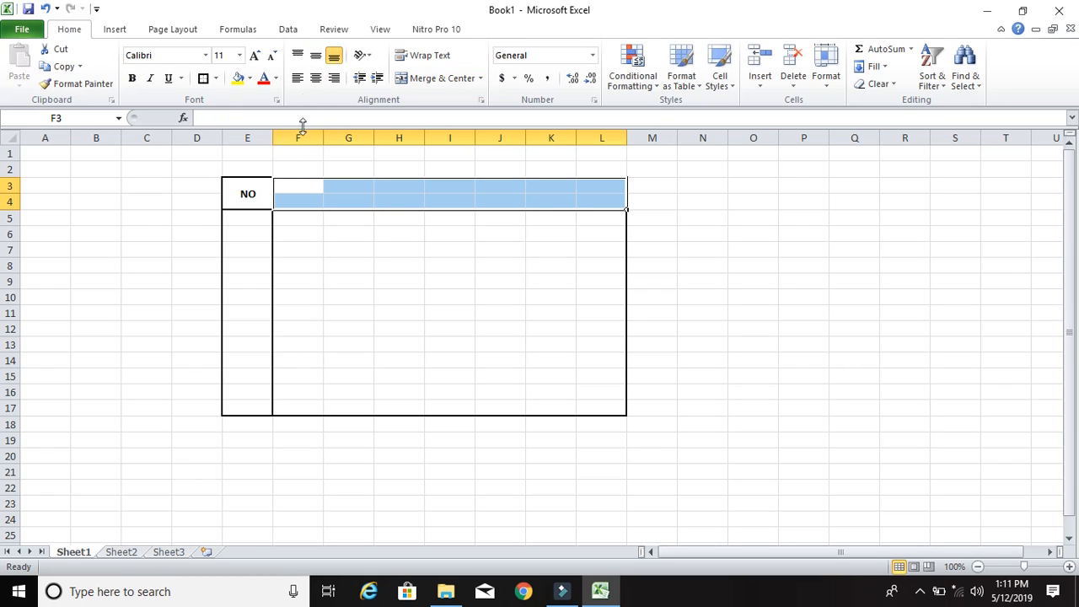
{"action": "left_click", "coordinate": [418, 183]}
- Enter the heading JUMLAH KURSI DPRK ACEH UTARA 2019 in cell F3
{"action": "left_click", "coordinate": [300, 182]}
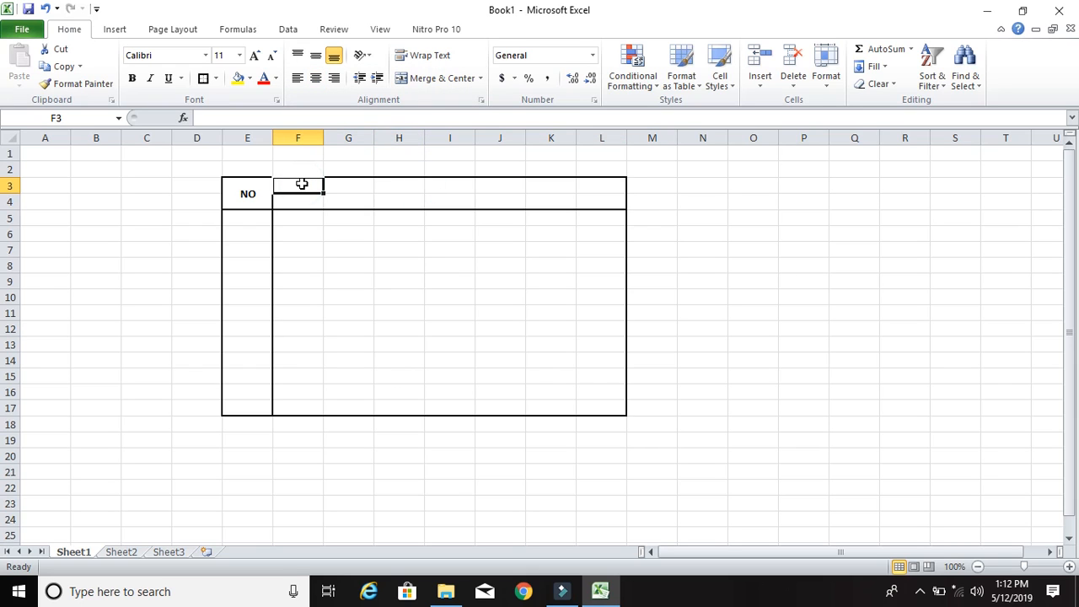
{"action": "type", "text": "JUML"}
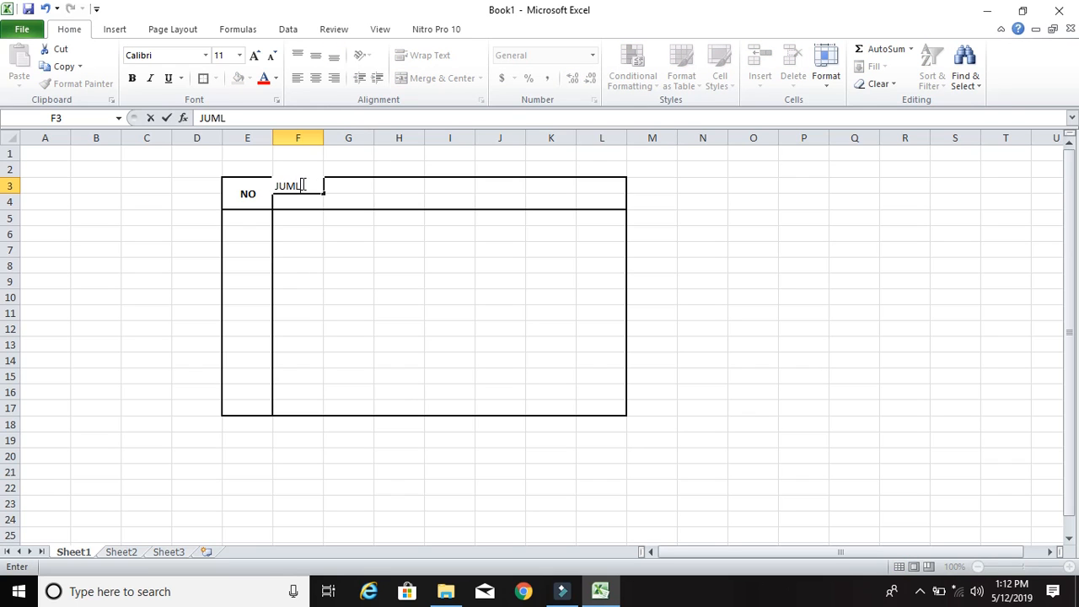
{"action": "type", "text": "AH KURSI "}
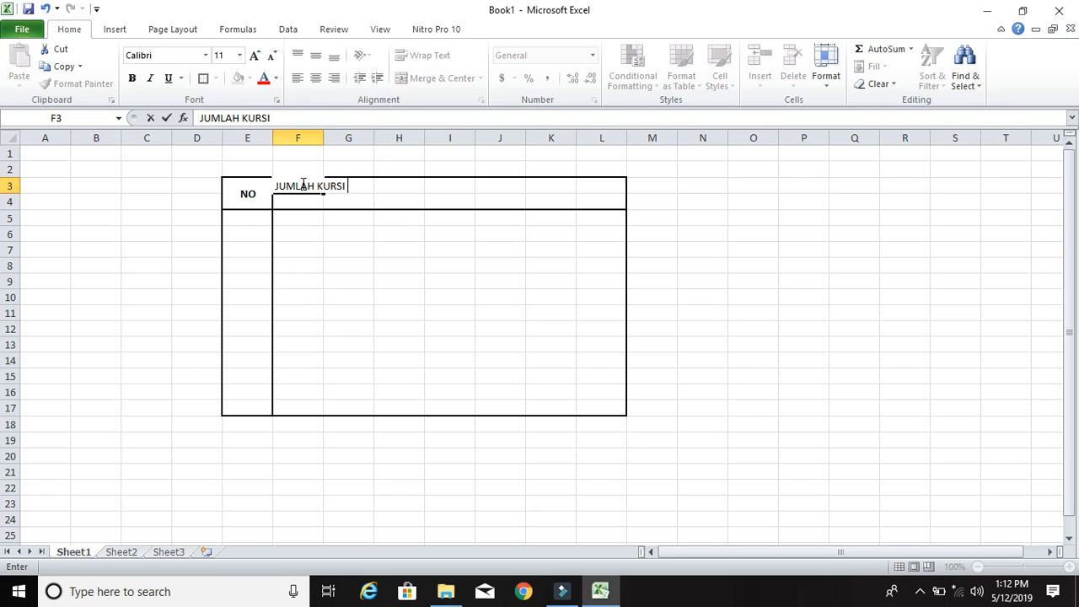
{"action": "type", "text": "DPRK ACEH"}
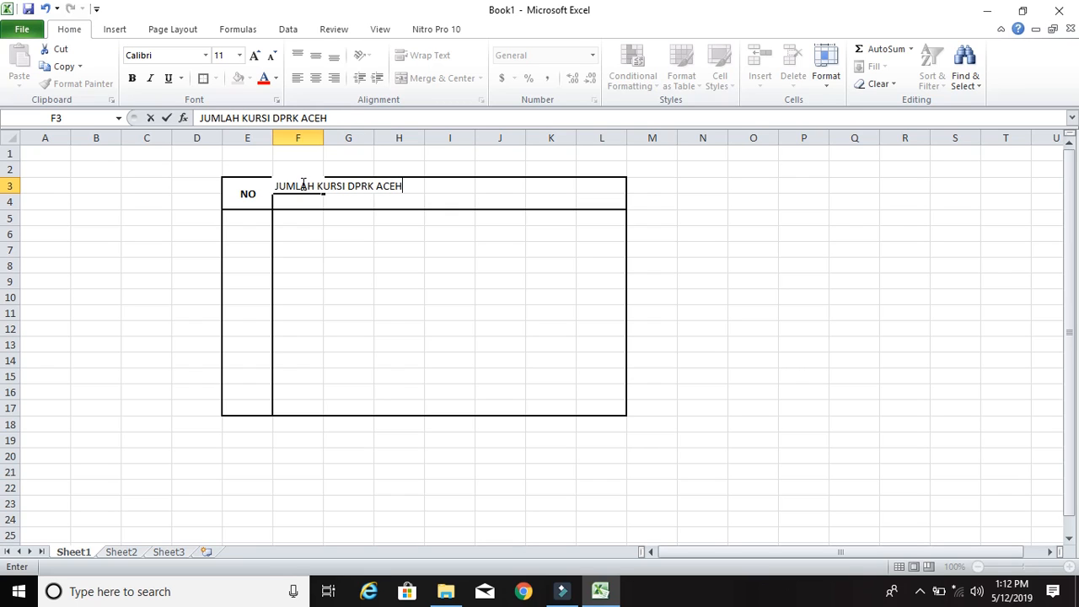
{"action": "type", "text": "UTARA 2019"}
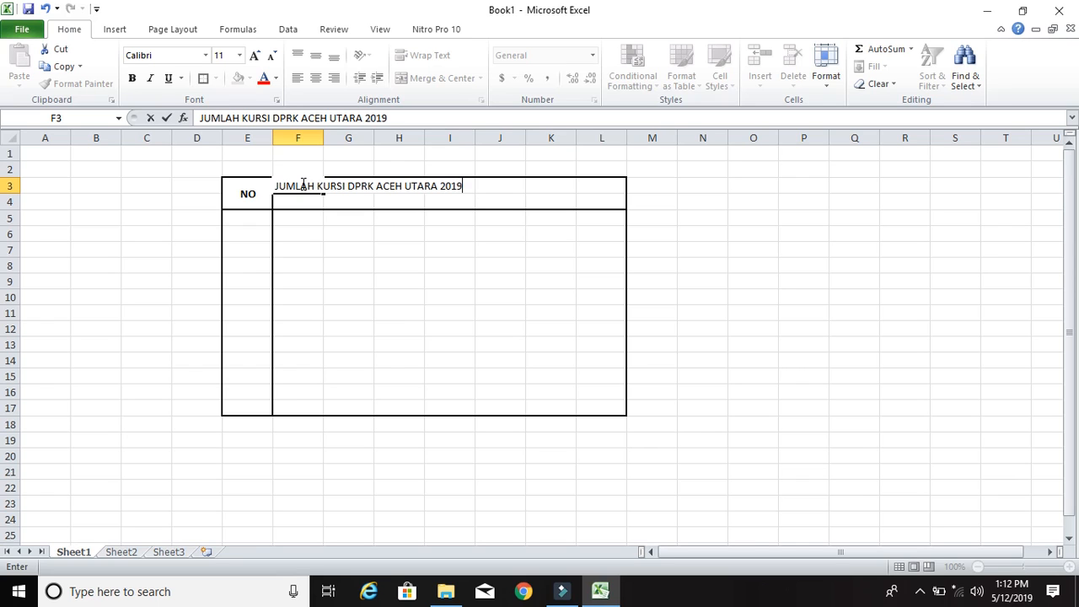
{"action": "key", "text": "Return"}
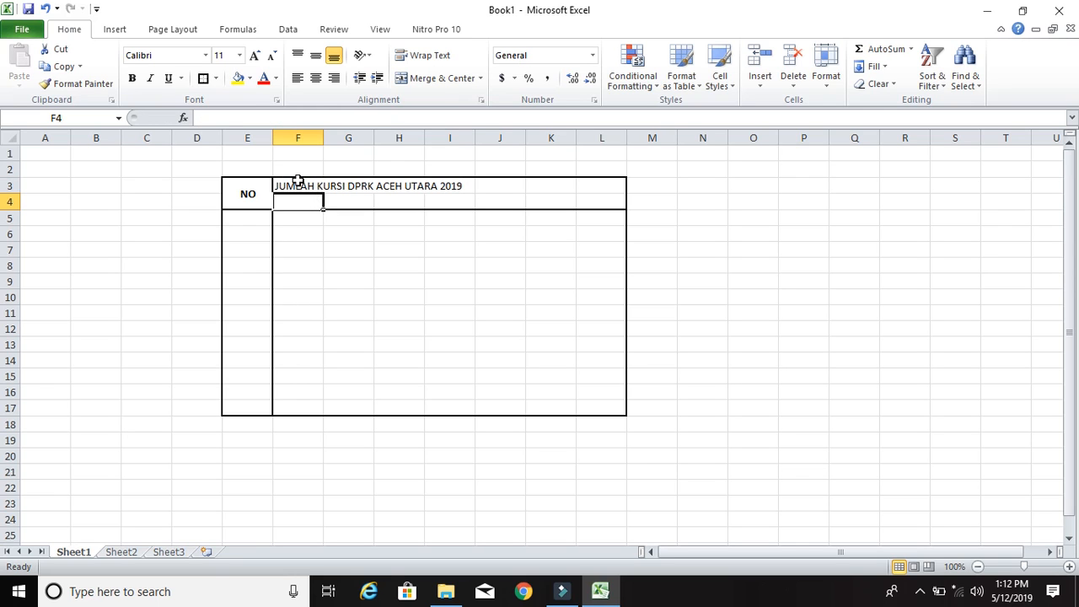
- Format the JUMLAH KURSI heading as one merged, bold cell across F3:L4, centred horizontally and vertically
{"action": "left_click_drag", "start_coordinate": [298, 183], "coordinate": [600, 201]}
{"action": "left_click_drag", "start_coordinate": [298, 185], "coordinate": [297, 182]}
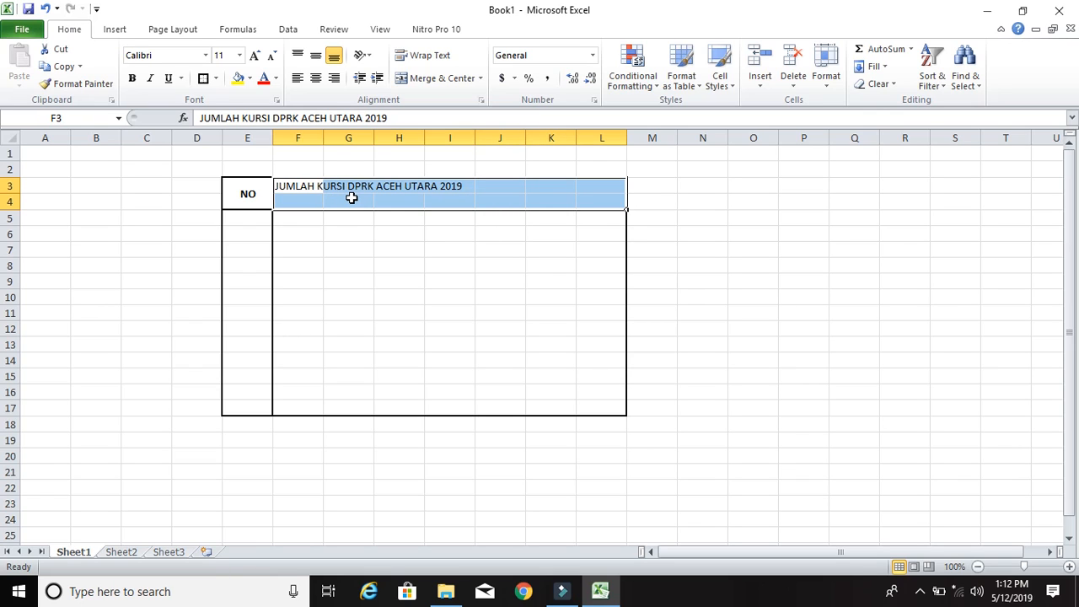
{"action": "left_click", "coordinate": [427, 79]}
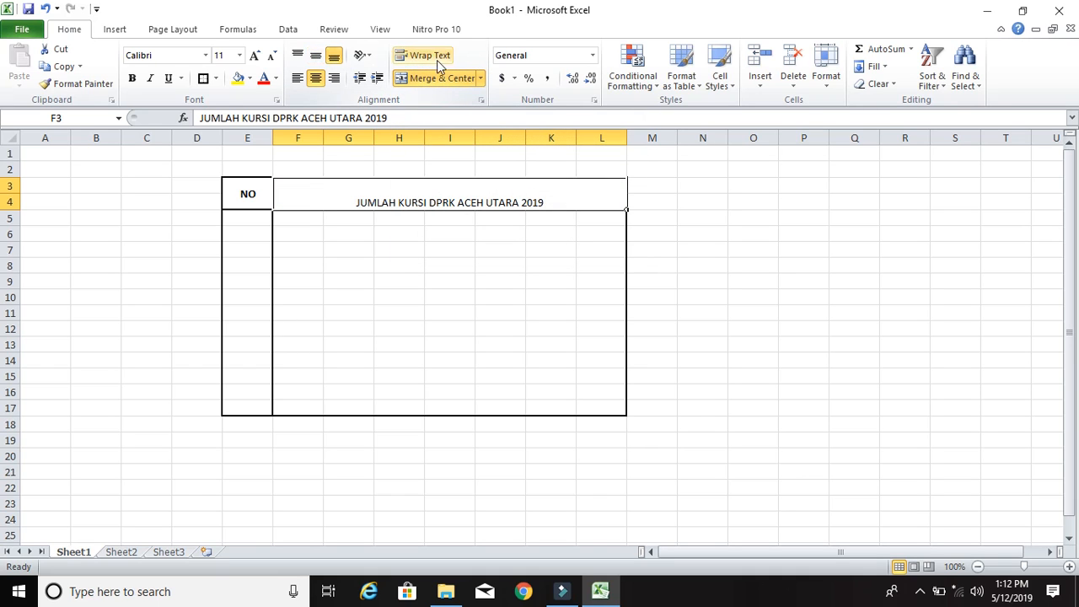
{"action": "left_click", "coordinate": [315, 55]}
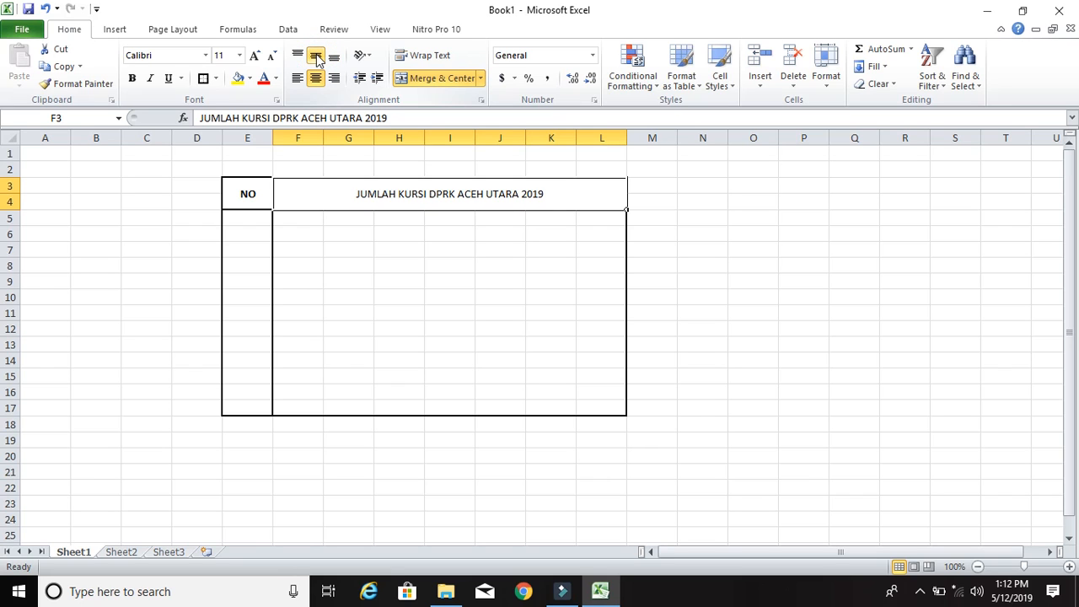
{"action": "left_click", "coordinate": [133, 80]}
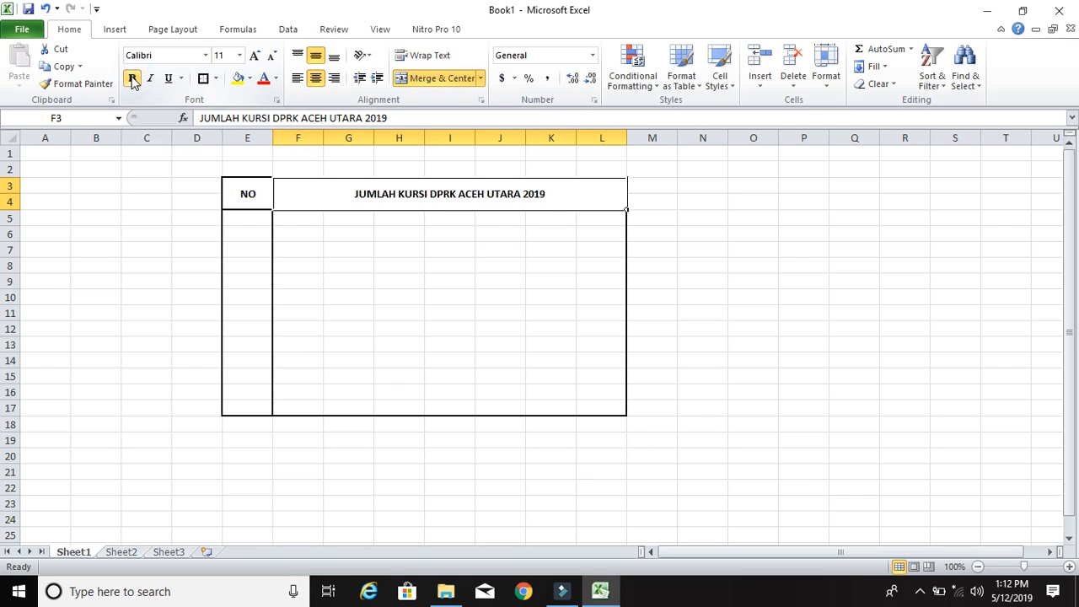
{"action": "left_click", "coordinate": [793, 274]}
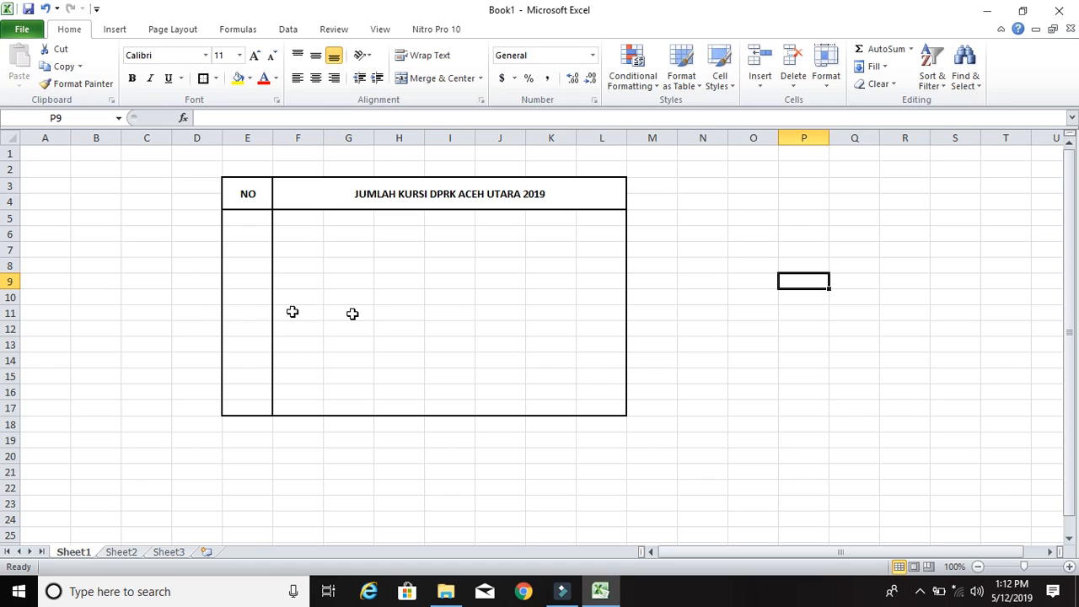
- Enter the first two row numbers, 1 and 2, in cells E5 and E6 of the NO column
{"action": "left_click", "coordinate": [252, 215]}
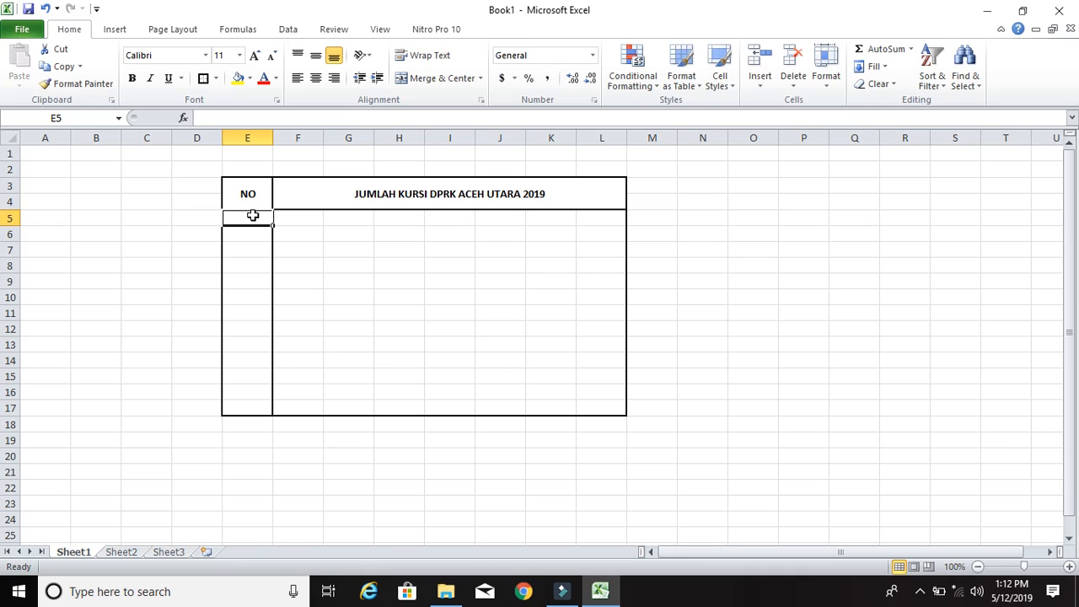
{"action": "type", "text": "1"}
{"action": "key", "text": "Return"}
{"action": "type", "text": "2"}
{"action": "key", "text": "Return"}
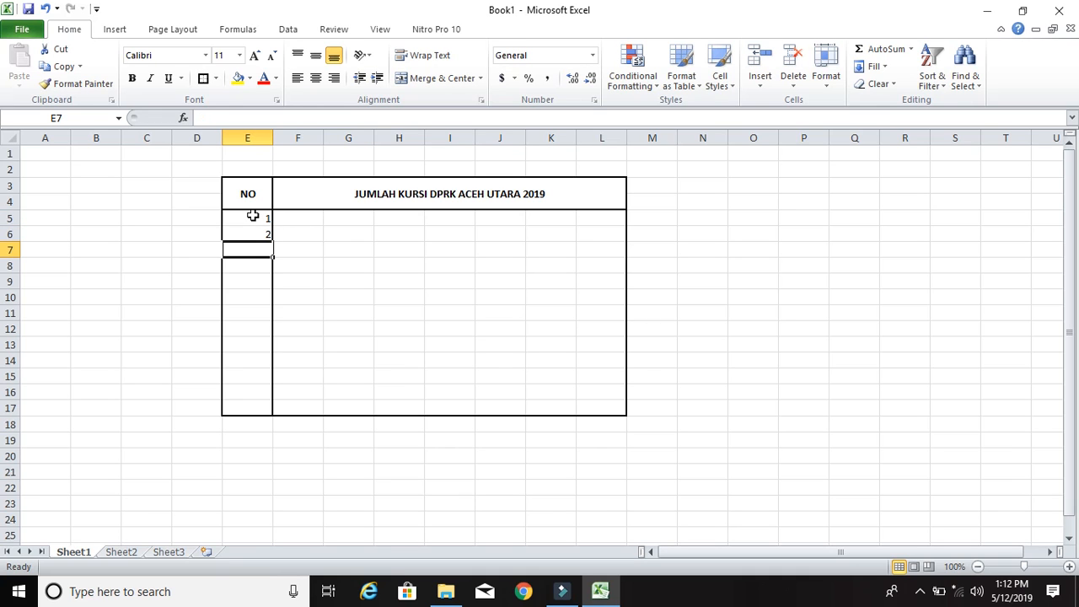
{"action": "left_click", "coordinate": [354, 247]}
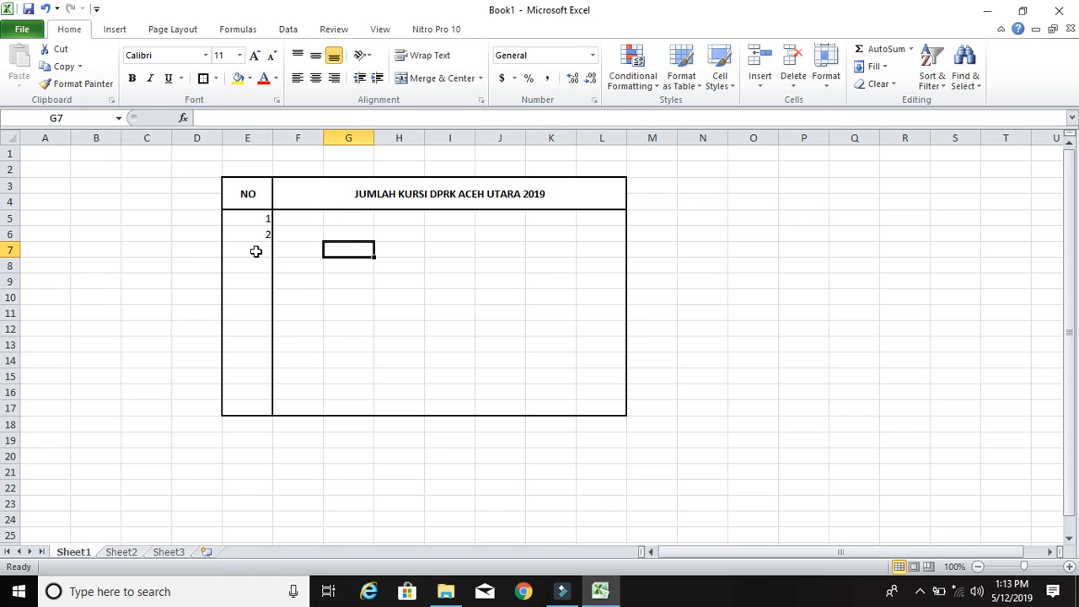
- Extend the number series from E5:E6 down to E17 so the NO column runs from 1 to 13
{"action": "left_click", "coordinate": [262, 218]}
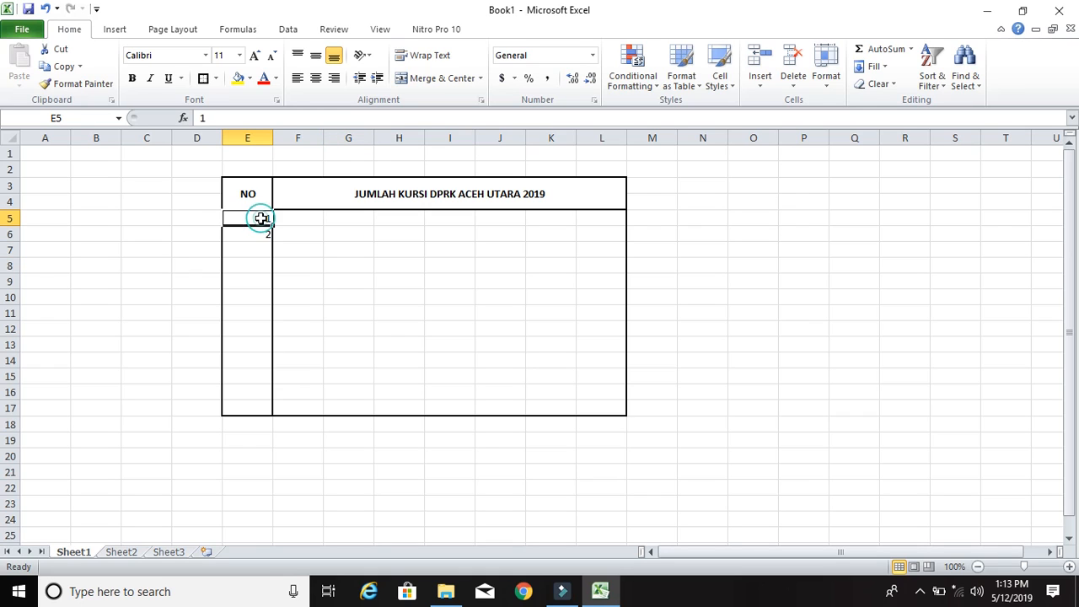
{"action": "key", "text": "shift+Down"}
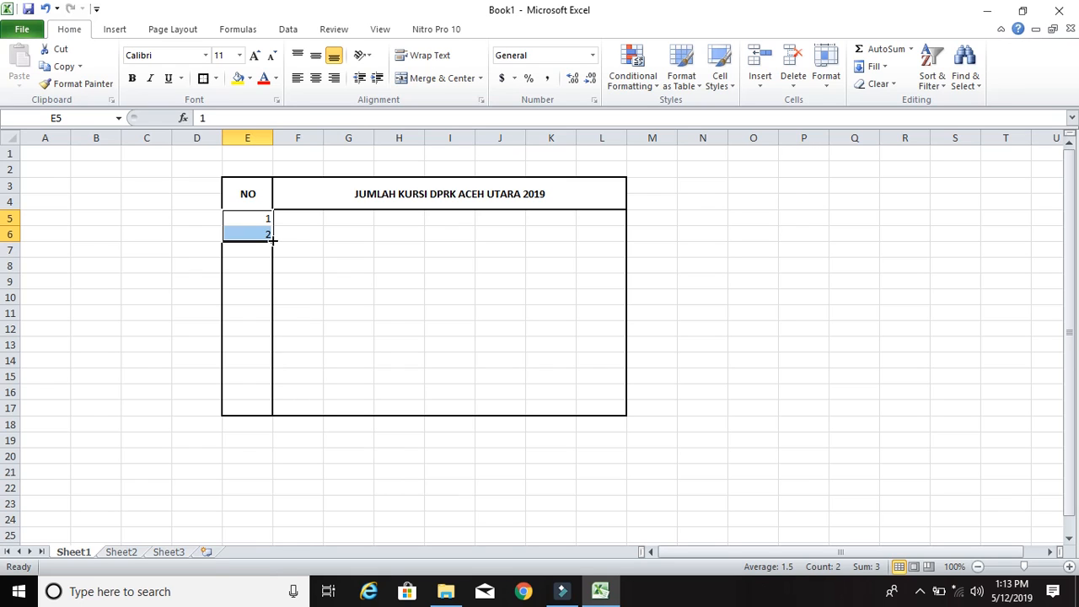
{"action": "left_click_drag", "start_coordinate": [271, 240], "coordinate": [272, 308]}
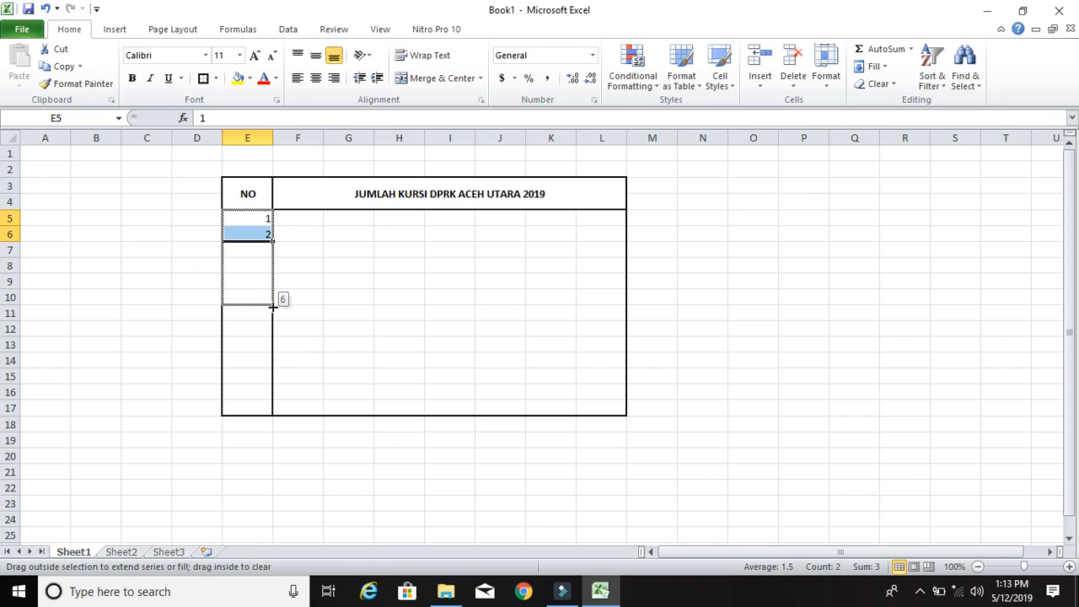
{"action": "left_click_drag", "start_coordinate": [272, 308], "coordinate": [273, 415]}
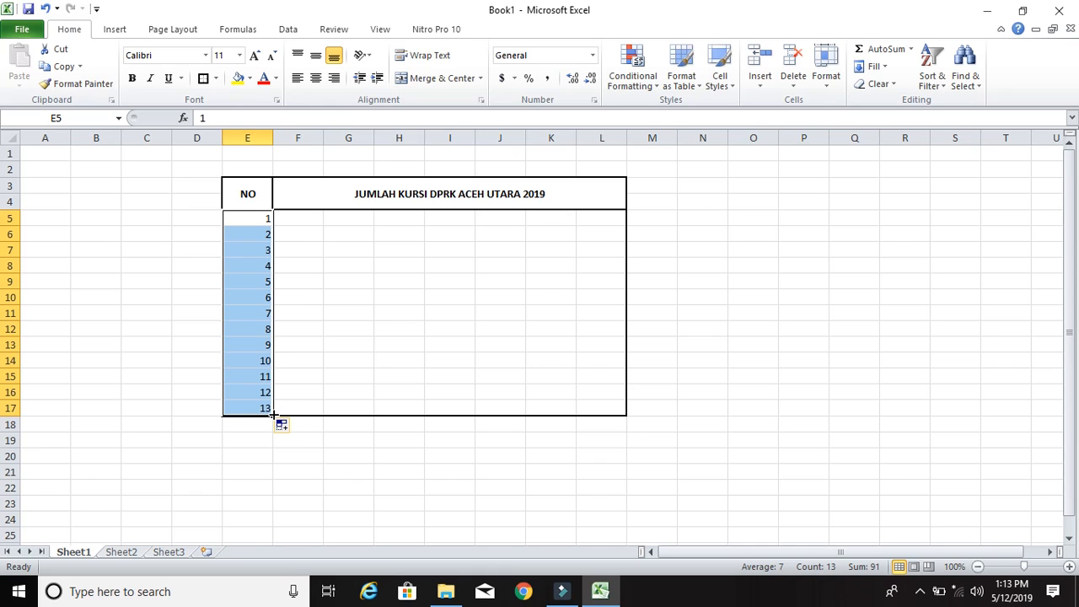
{"action": "left_click", "coordinate": [843, 278]}
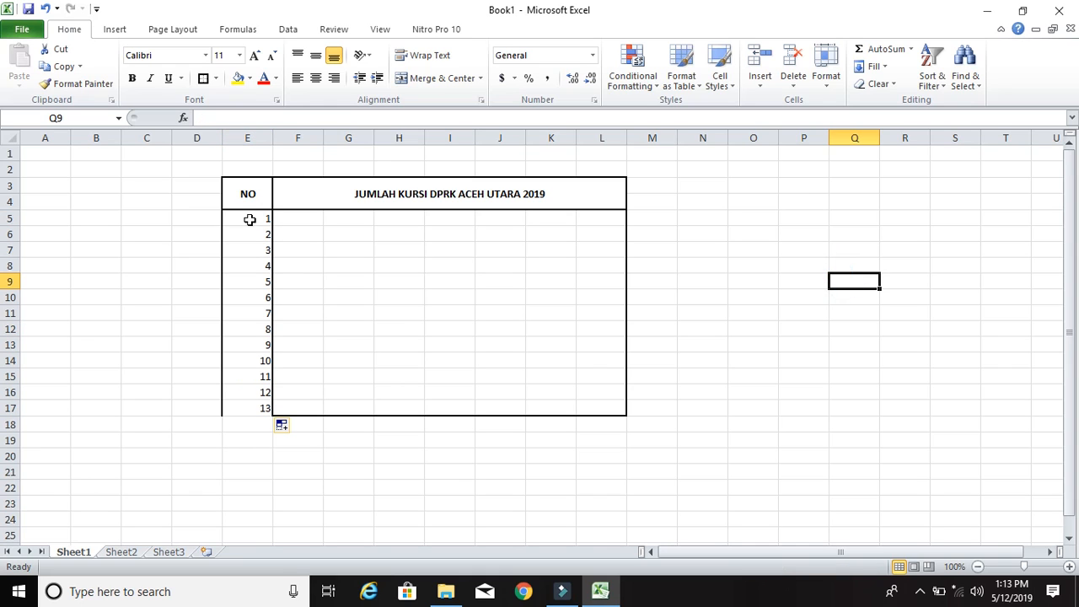
- Reapply the Thick Box Border around the row numbers in E5:E17
{"action": "left_click_drag", "start_coordinate": [244, 212], "coordinate": [245, 249]}
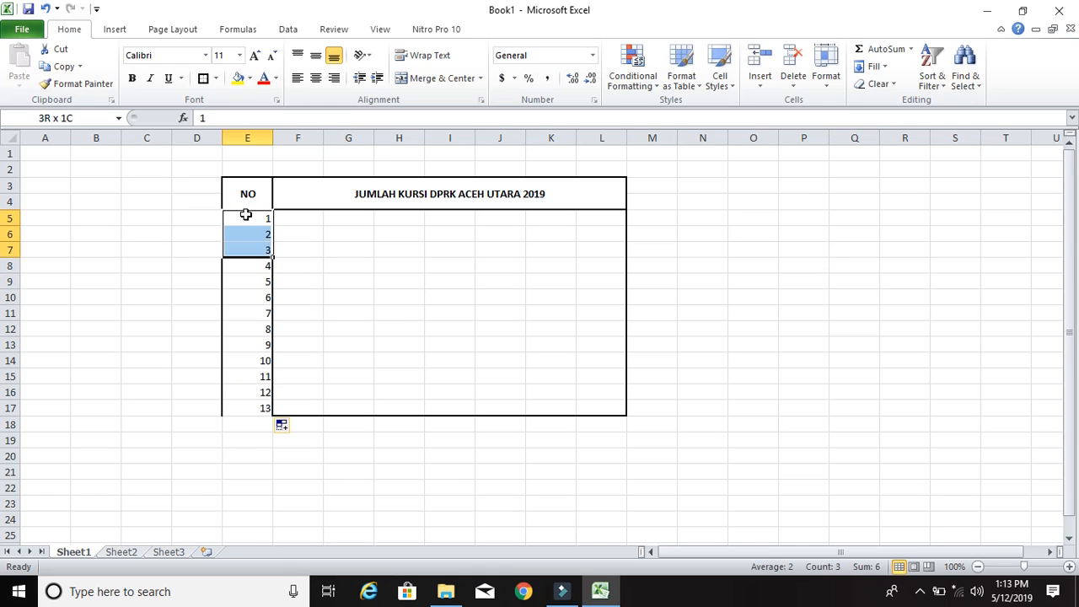
{"action": "key", "text": "shift+Down"}
{"action": "key", "text": "shift+Down"}
{"action": "key", "text": "shift+Down"}
{"action": "key", "text": "shift+Down"}
{"action": "key", "text": "shift+Down"}
{"action": "key", "text": "shift+Down"}
{"action": "key", "text": "shift+Down"}
{"action": "key", "text": "shift+Down"}
{"action": "key", "text": "shift+Down"}
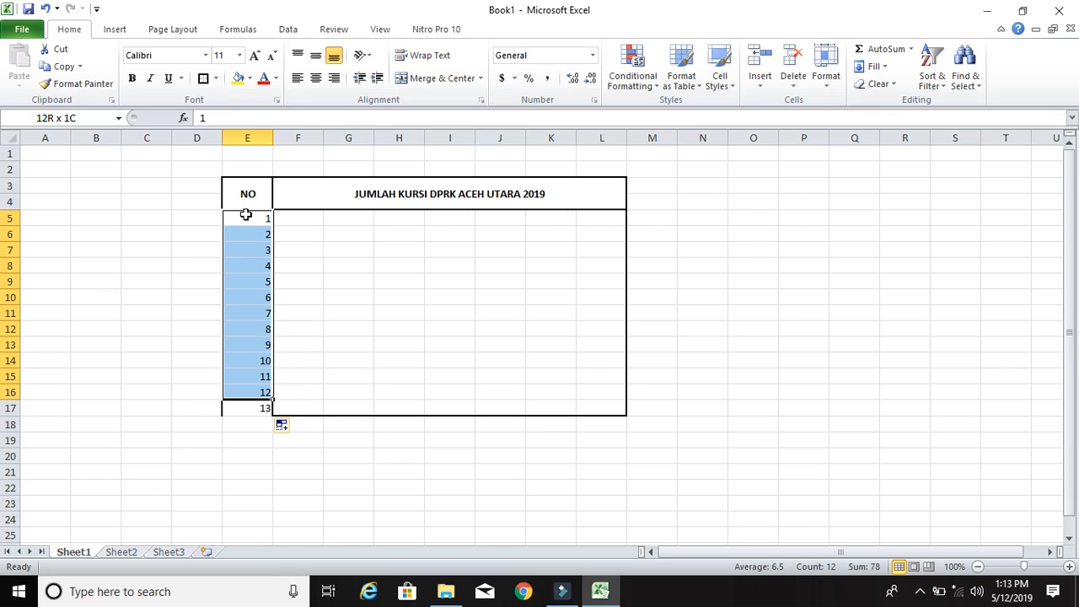
{"action": "key", "text": "shift+Down"}
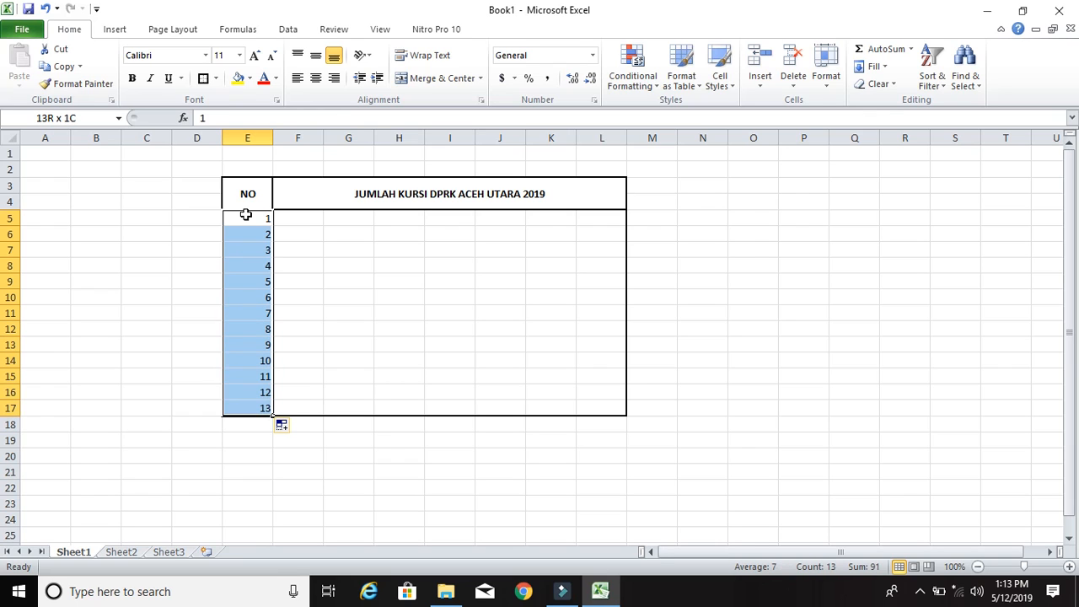
{"action": "left_click", "coordinate": [202, 78]}
{"action": "left_click", "coordinate": [801, 390]}
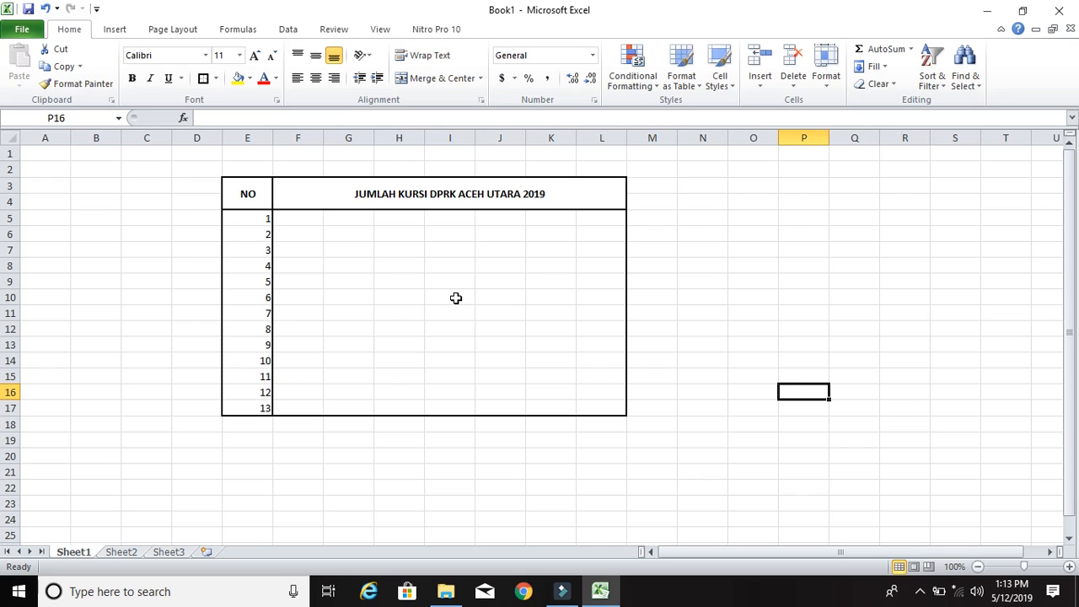
- Centre the row numbers in E5:E17 horizontally and vertically
{"action": "left_click", "coordinate": [254, 218]}
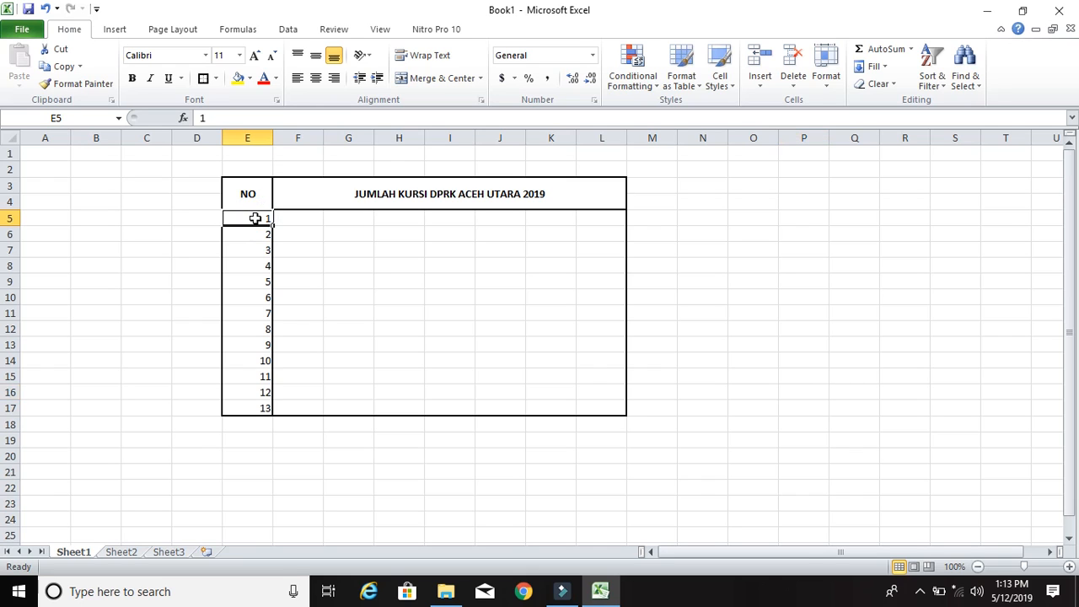
{"action": "key", "text": "shift+Down"}
{"action": "key", "text": "shift+Down"}
{"action": "key", "text": "shift+Down"}
{"action": "key", "text": "shift+Down"}
{"action": "key", "text": "shift+Down"}
{"action": "key", "text": "shift+Down"}
{"action": "key", "text": "shift+Down"}
{"action": "key", "text": "shift+Down"}
{"action": "key", "text": "shift+Down"}
{"action": "key", "text": "shift+Down"}
{"action": "key", "text": "shift+Down"}
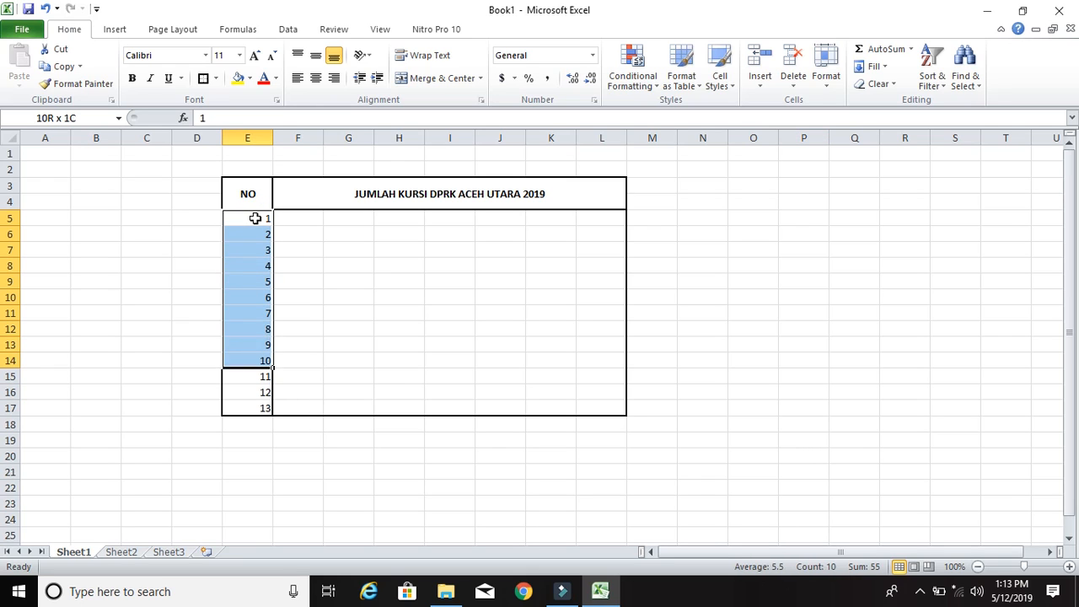
{"action": "key", "text": "shift+Down"}
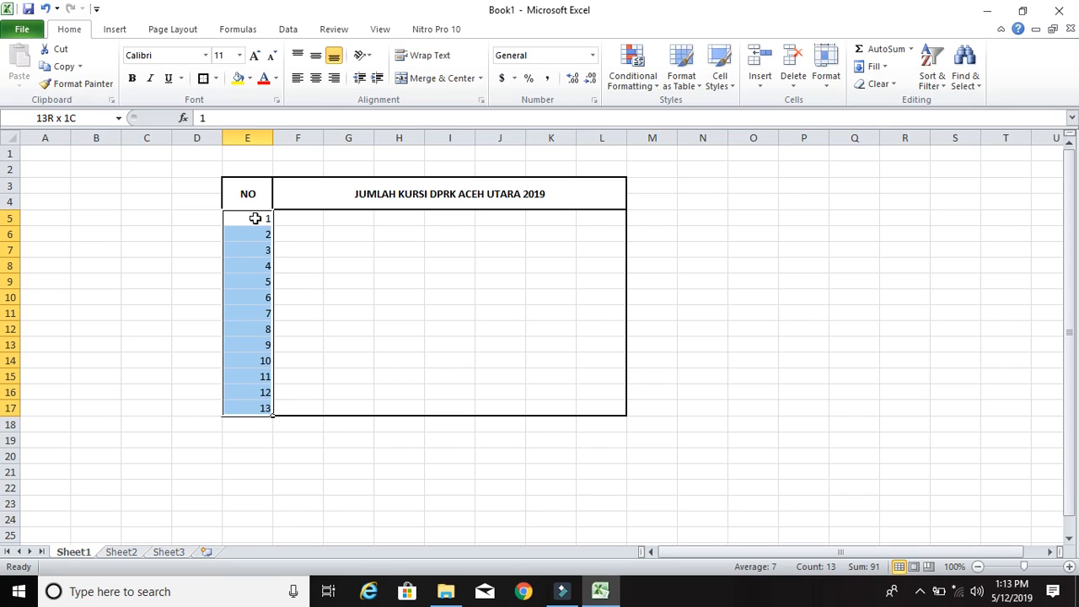
{"action": "left_click", "coordinate": [315, 55]}
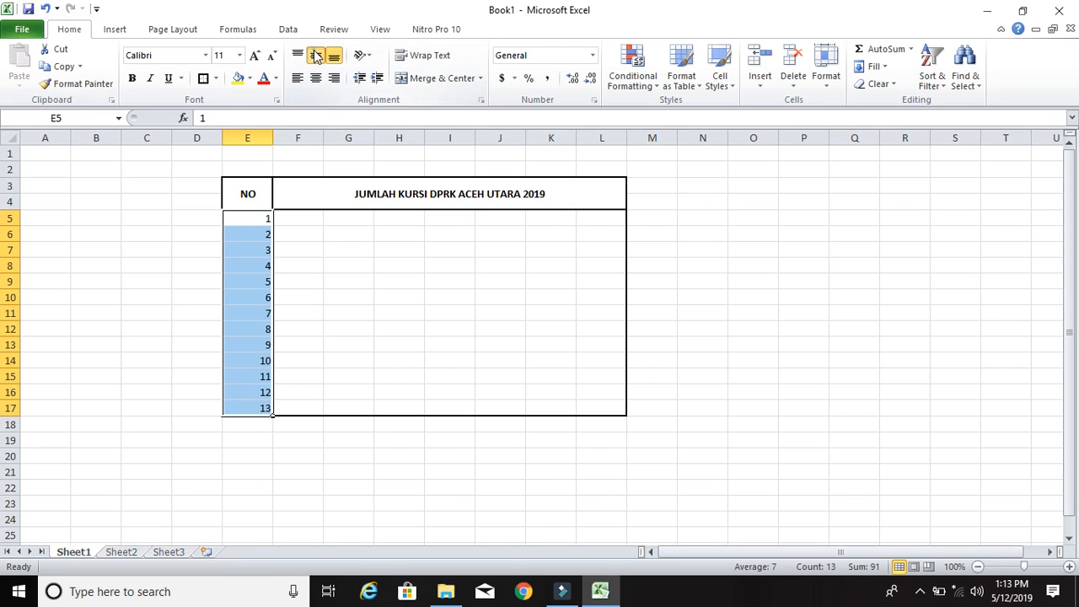
{"action": "left_click", "coordinate": [315, 77]}
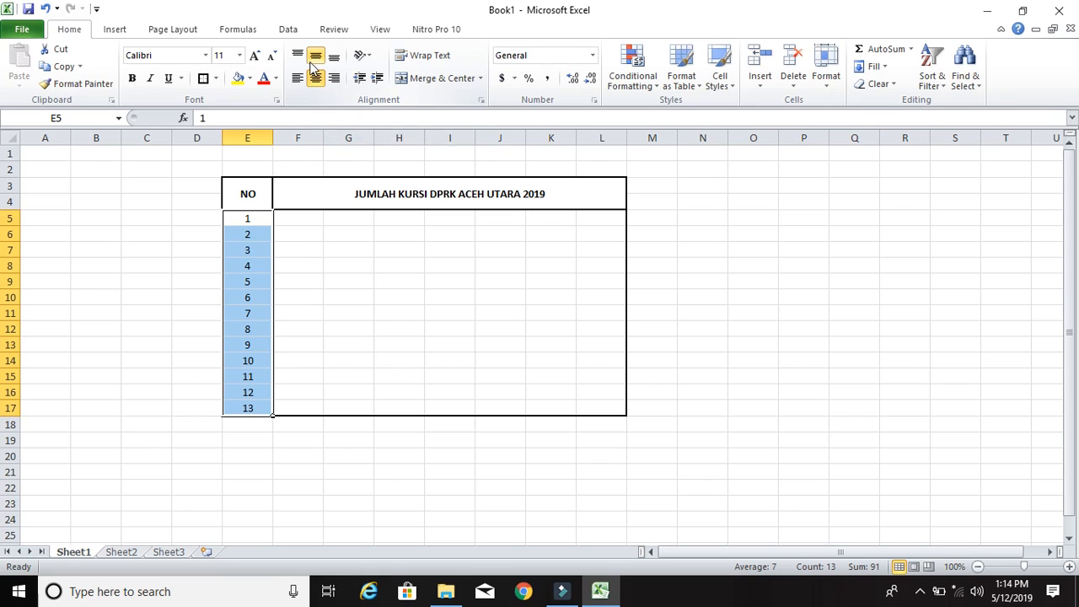
{"action": "left_click", "coordinate": [317, 57]}
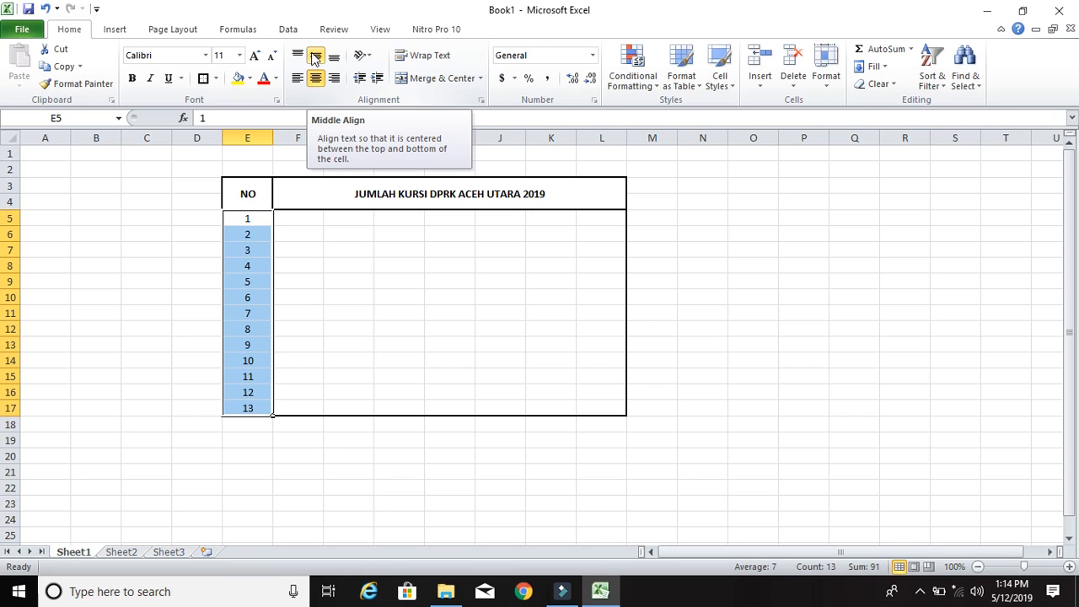
{"action": "left_click", "coordinate": [936, 345]}
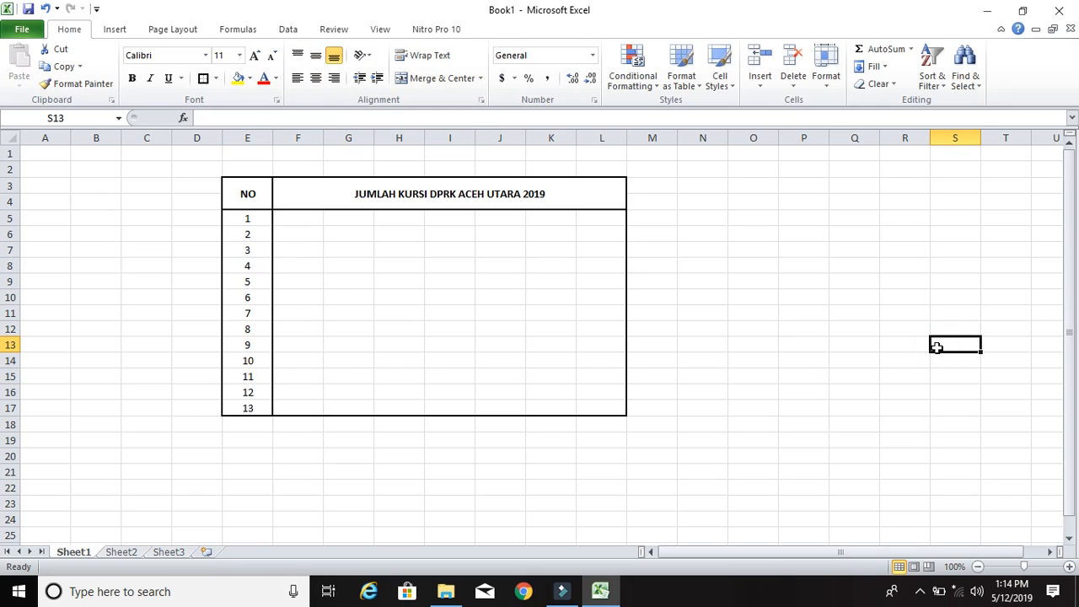
- Enter the letters A, B, C and D in cells F5 to F8, one per row
{"action": "left_click", "coordinate": [300, 219]}
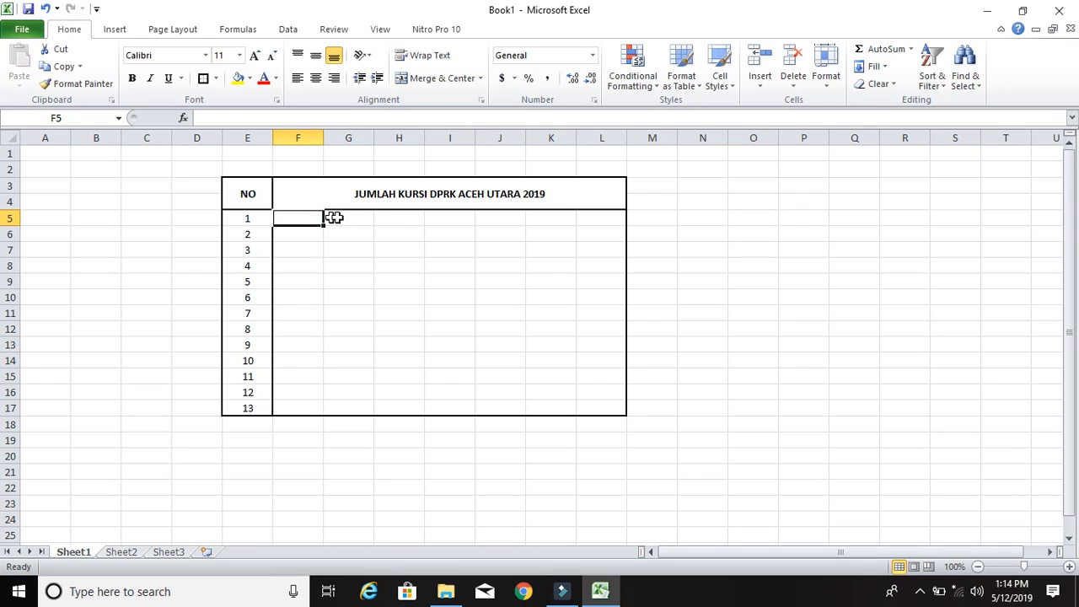
{"action": "key", "text": "Right"}
{"action": "key", "text": "Right"}
{"action": "key", "text": "Right"}
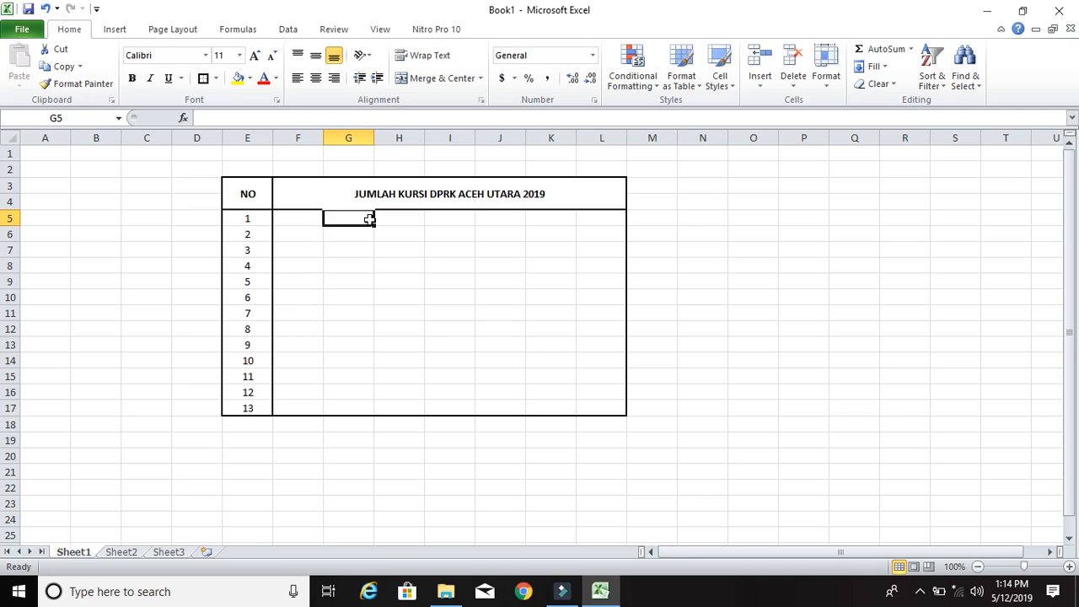
{"action": "key", "text": "Left"}
{"action": "key", "text": "Left"}
{"action": "key", "text": "Left"}
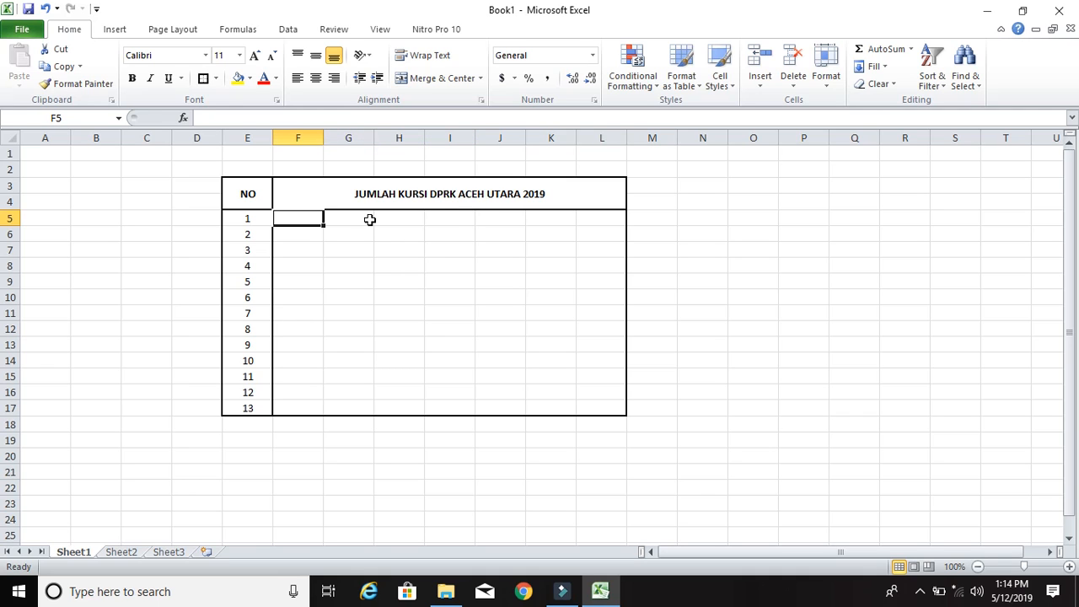
{"action": "type", "text": "A"}
{"action": "key", "text": "Return"}
{"action": "type", "text": "B"}
{"action": "key", "text": "Return"}
{"action": "type", "text": "C"}
{"action": "key", "text": "Return"}
{"action": "type", "text": "D"}
{"action": "key", "text": "Return"}
{"action": "key", "text": "Up"}
{"action": "key", "text": "Up"}
{"action": "key", "text": "Up"}
{"action": "key", "text": "Up"}
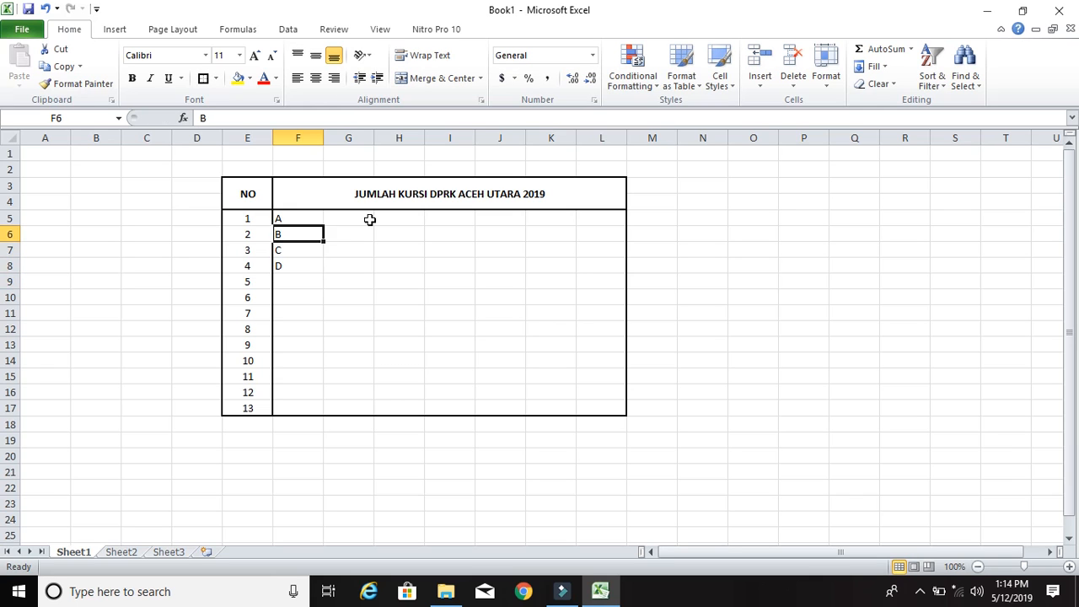
{"action": "key", "text": "shift+Down"}
{"action": "key", "text": "shift+Down"}
{"action": "key", "text": "shift+Down"}
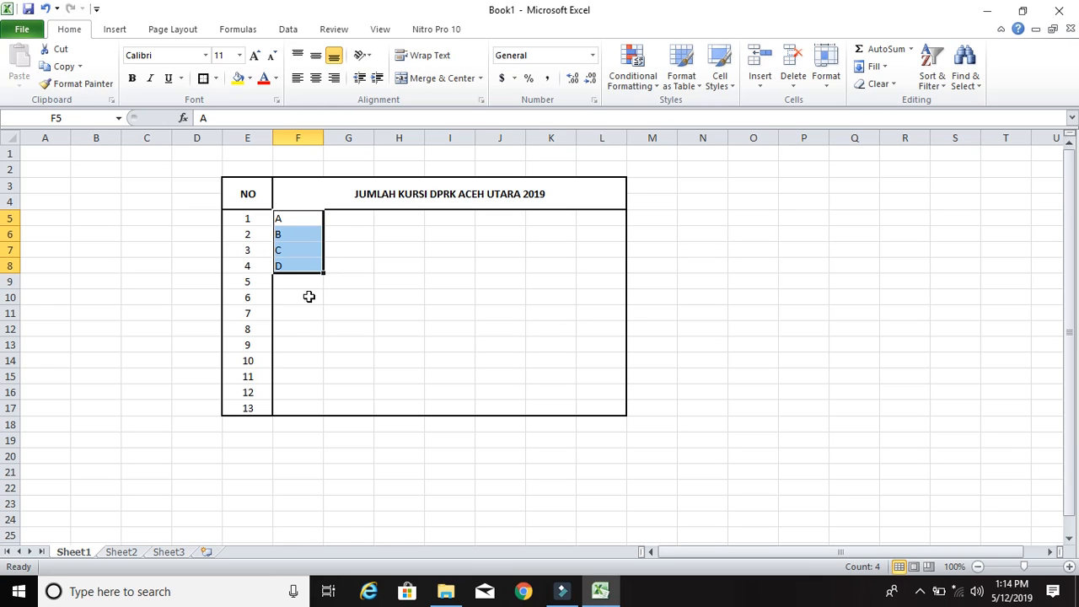
{"action": "mouse_move", "coordinate": [325, 273]}
{"action": "left_mouse_down"}
{"action": "mouse_move", "coordinate": [315, 311]}
{"action": "mouse_move", "coordinate": [320, 409]}
{"action": "mouse_move", "coordinate": [312, 277]}
{"action": "left_mouse_up"}
{"action": "left_click", "coordinate": [363, 265]}
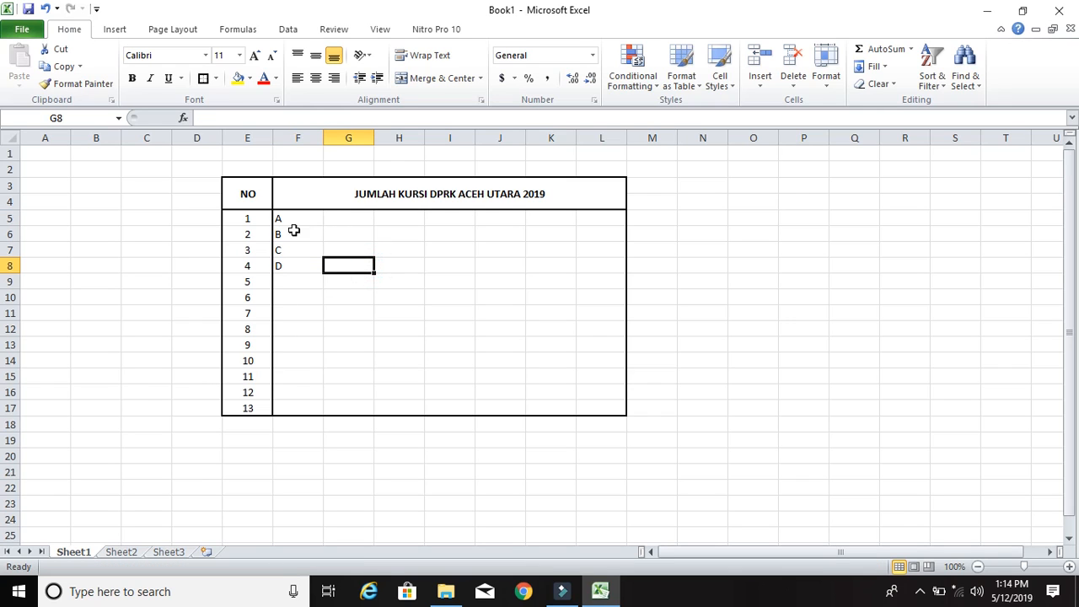
- Replace the letters in cells F5 to F8 with the numbers 4, 5, 8 and 9, one per row
{"action": "left_click", "coordinate": [294, 219]}
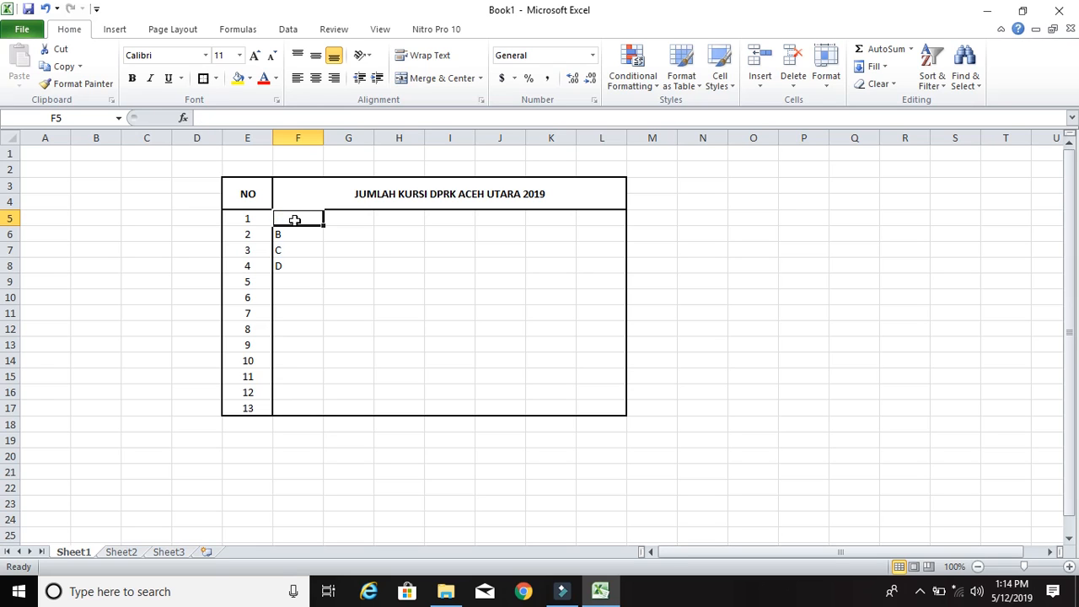
{"action": "type", "text": "4"}
{"action": "key", "text": "Return"}
{"action": "type", "text": "5"}
{"action": "key", "text": "Return"}
{"action": "key", "text": "BackSpace"}
{"action": "type", "text": "8"}
{"action": "key", "text": "Return"}
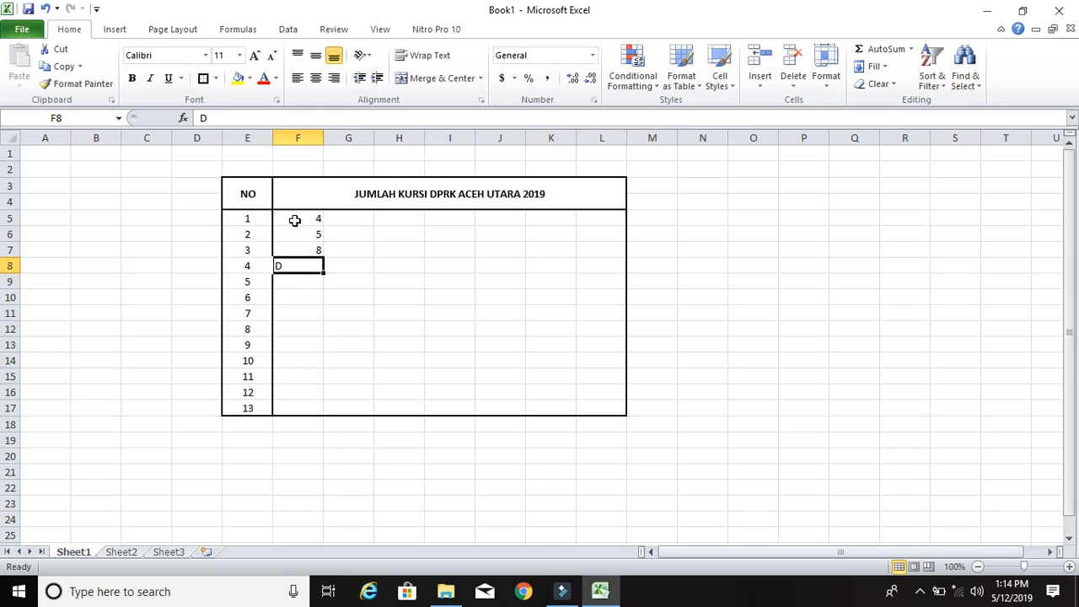
{"action": "key", "text": "BackSpace"}
{"action": "key", "text": "Return"}
- Enter the numbers 14, 56, 78 and 89 in cells G5 to G8, one per row
{"action": "key", "text": "Up"}
{"action": "key", "text": "Up"}
{"action": "key", "text": "Up"}
{"action": "key", "text": "Up"}
{"action": "key", "text": "Right"}
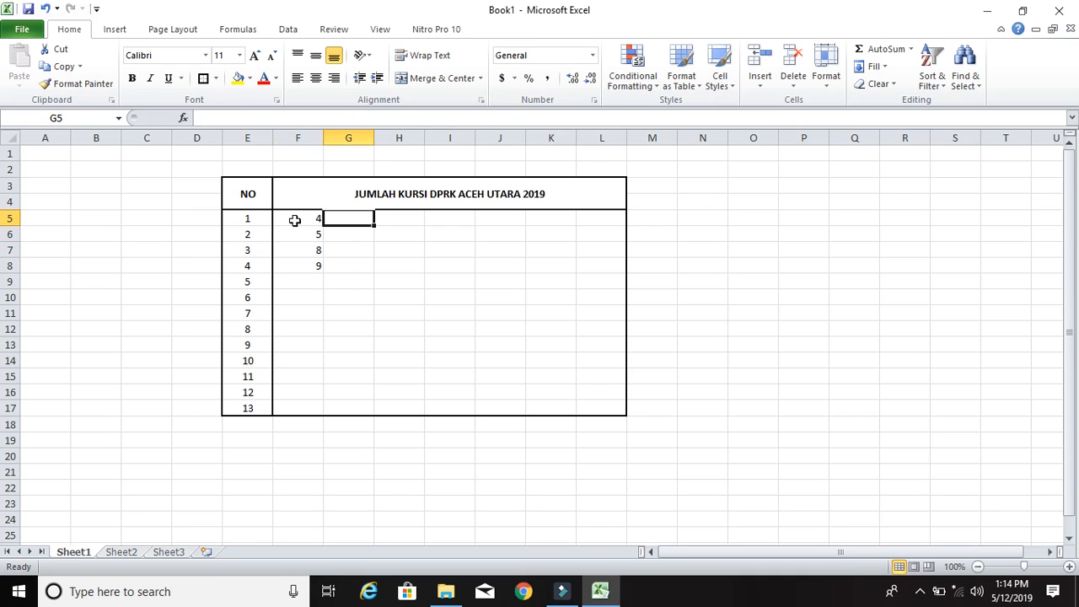
{"action": "type", "text": "14"}
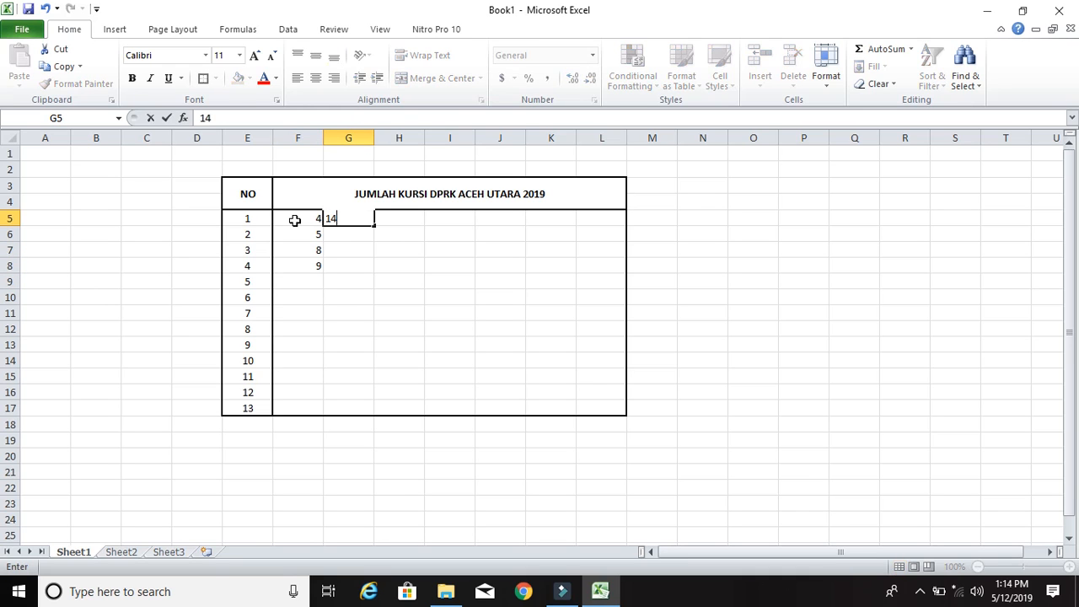
{"action": "key", "text": "Return"}
{"action": "type", "text": "5"}
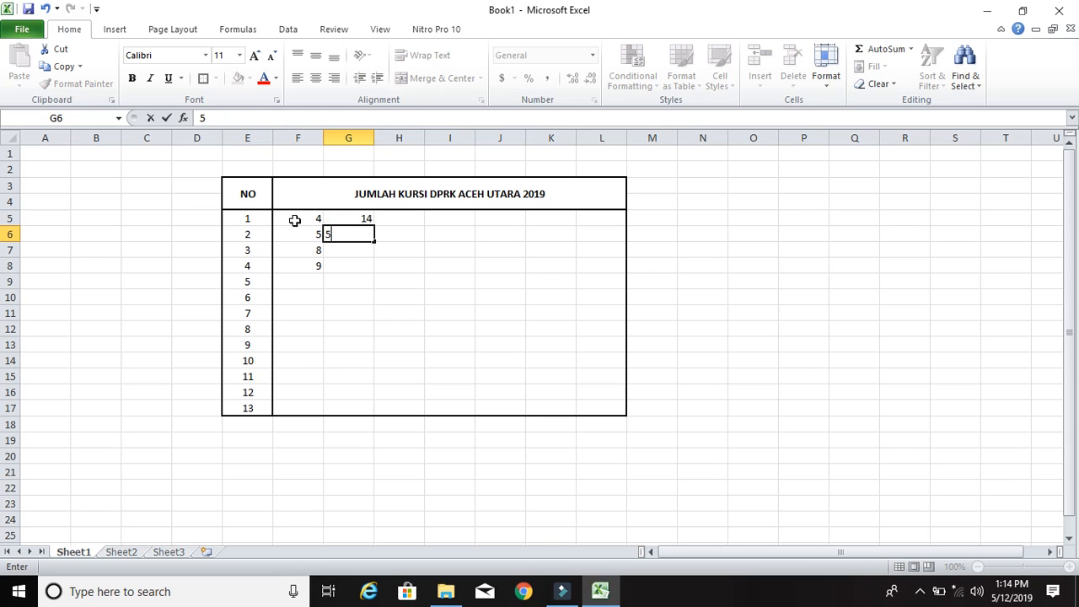
{"action": "type", "text": "6"}
{"action": "key", "text": "Return"}
{"action": "type", "text": "78"}
{"action": "key", "text": "Return"}
{"action": "type", "text": "89"}
{"action": "key", "text": "Return"}
- Insert an AutoSum formula in cell I5 that adds the values in F5:G5
{"action": "key", "text": "Up"}
{"action": "key", "text": "Up"}
{"action": "key", "text": "Up"}
{"action": "key", "text": "Up"}
{"action": "key", "text": "Right"}
{"action": "key", "text": "Right"}
{"action": "key", "text": "Right"}
{"action": "key", "text": "Left"}
{"action": "key", "text": "Left"}
{"action": "key", "text": "Left"}
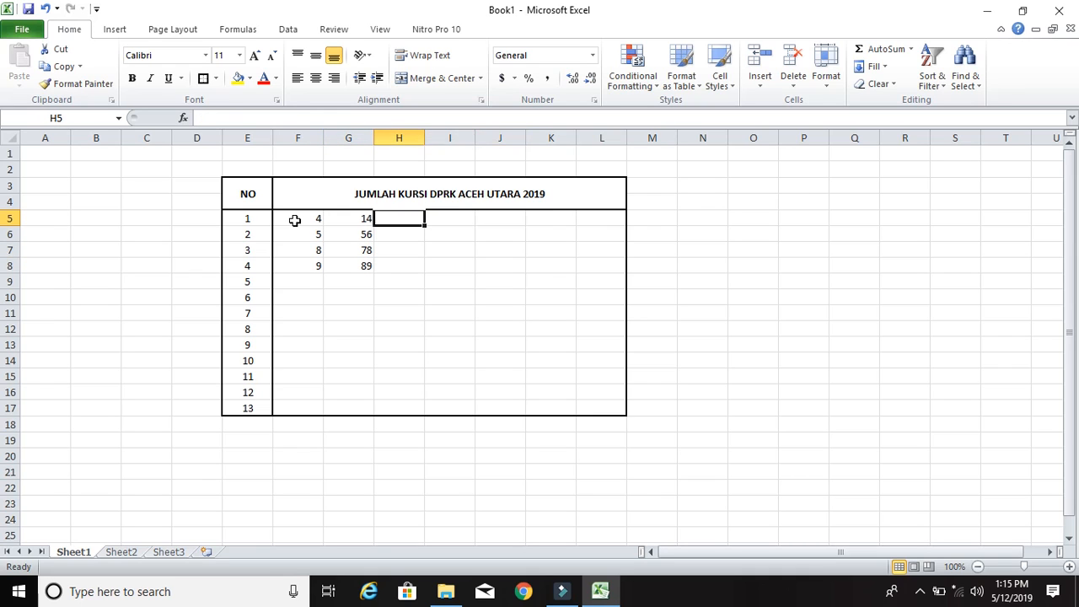
{"action": "key", "text": "Right"}
{"action": "key", "text": "Right"}
{"action": "key", "text": "Right"}
{"action": "key", "text": "Left"}
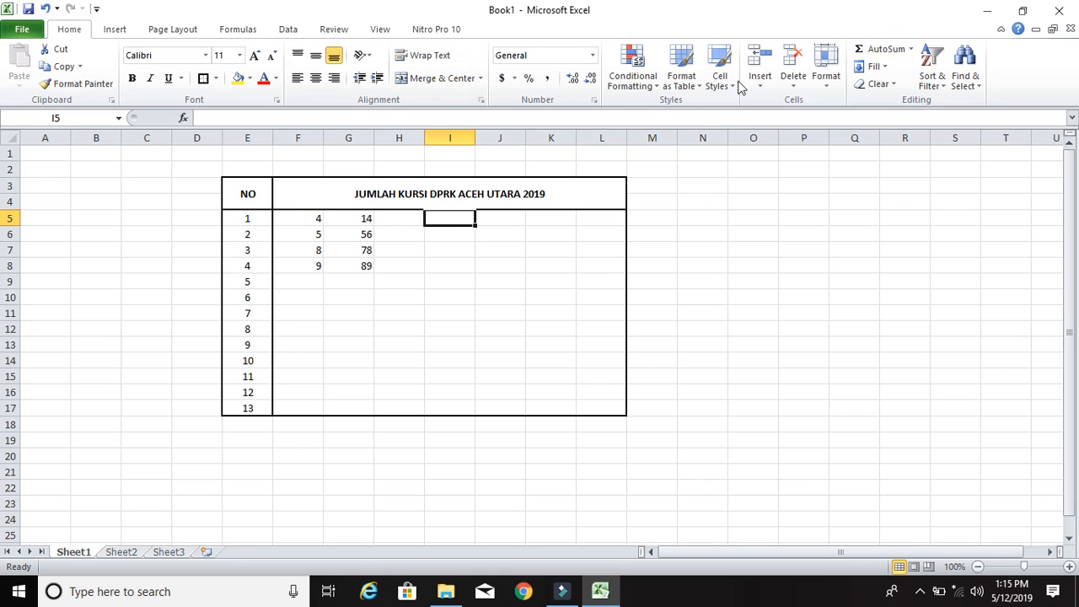
{"action": "left_click", "coordinate": [880, 53]}
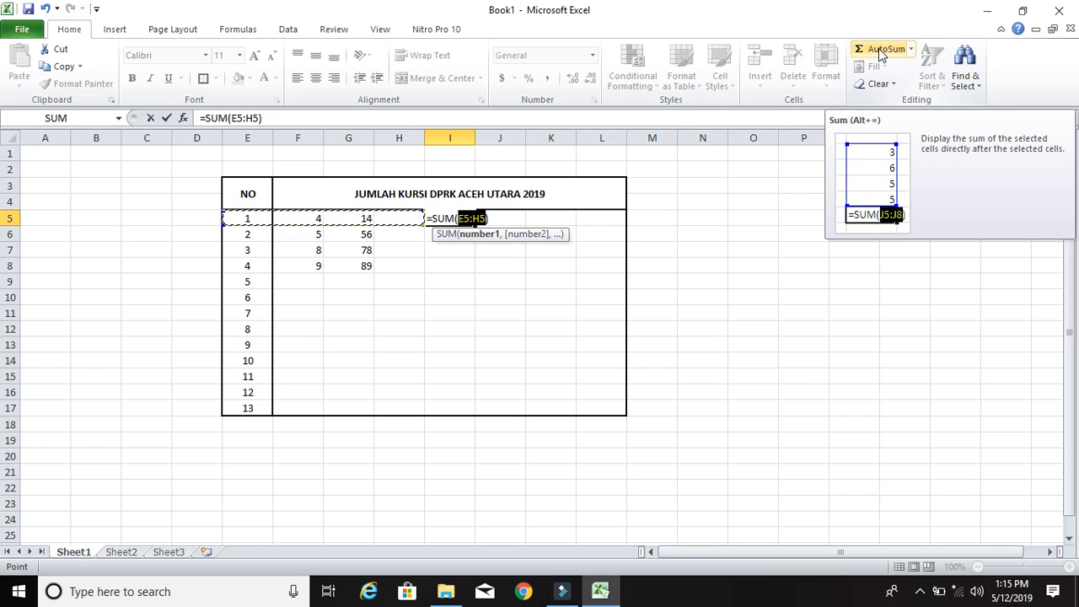
{"action": "left_click", "coordinate": [302, 217]}
{"action": "key", "text": "shift+Right"}
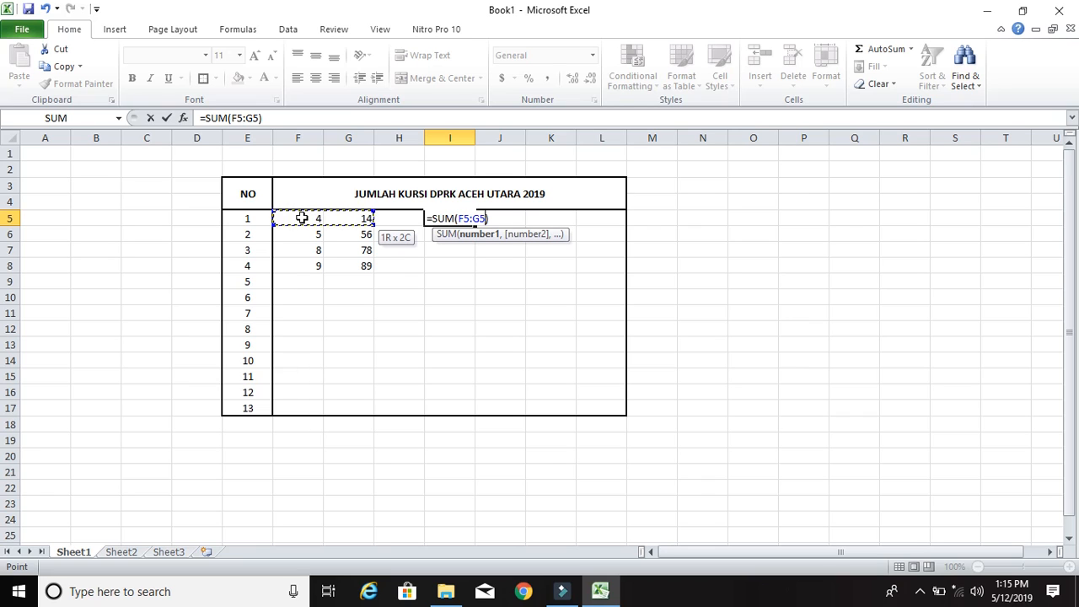
{"action": "key", "text": "Return"}
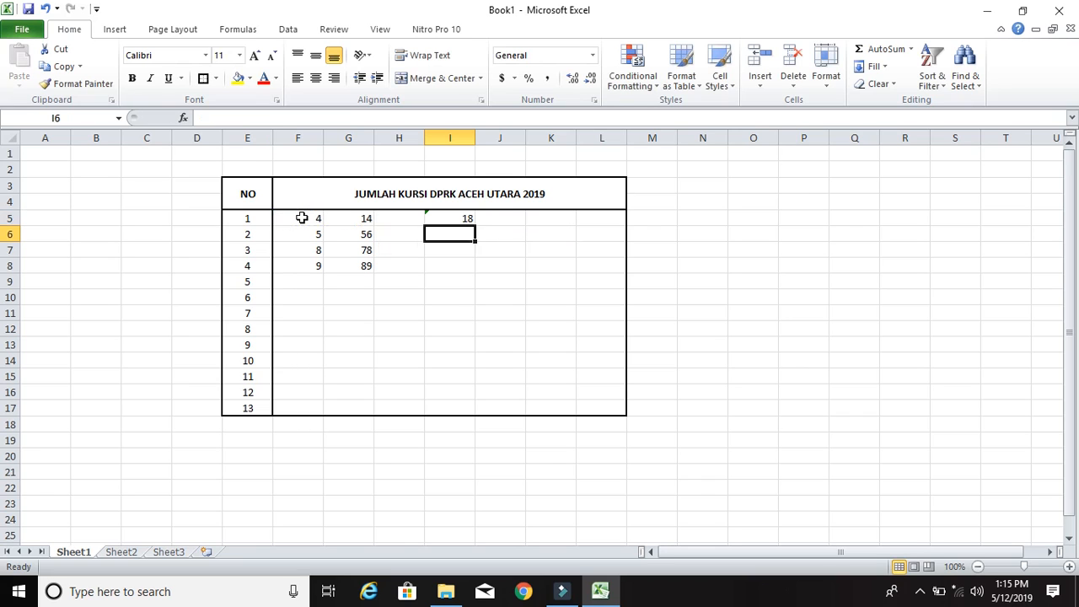
- Fill the sum formula from I5 down to I8 so each row adds its F and G values
{"action": "left_click", "coordinate": [450, 218]}
{"action": "left_click", "coordinate": [443, 234]}
{"action": "left_click", "coordinate": [455, 219]}
{"action": "left_click", "coordinate": [453, 236]}
{"action": "left_click", "coordinate": [456, 217]}
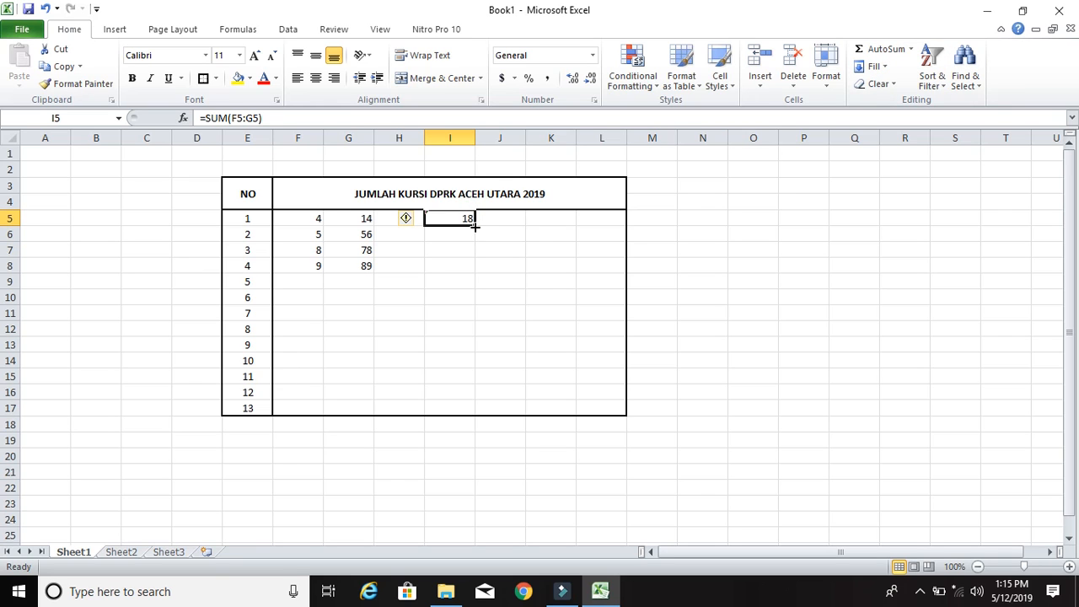
{"action": "left_click_drag", "start_coordinate": [474, 225], "coordinate": [473, 279]}
{"action": "left_click", "coordinate": [560, 303]}
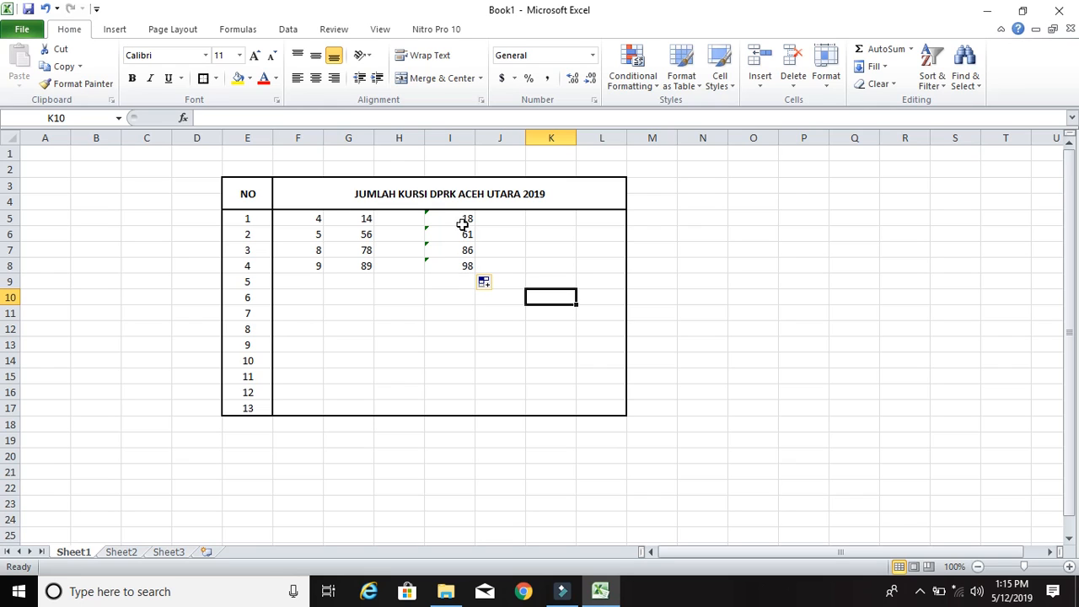
- Examine the sum formula in I5 and the source values it adds in F5 and G5
{"action": "left_click", "coordinate": [451, 219]}
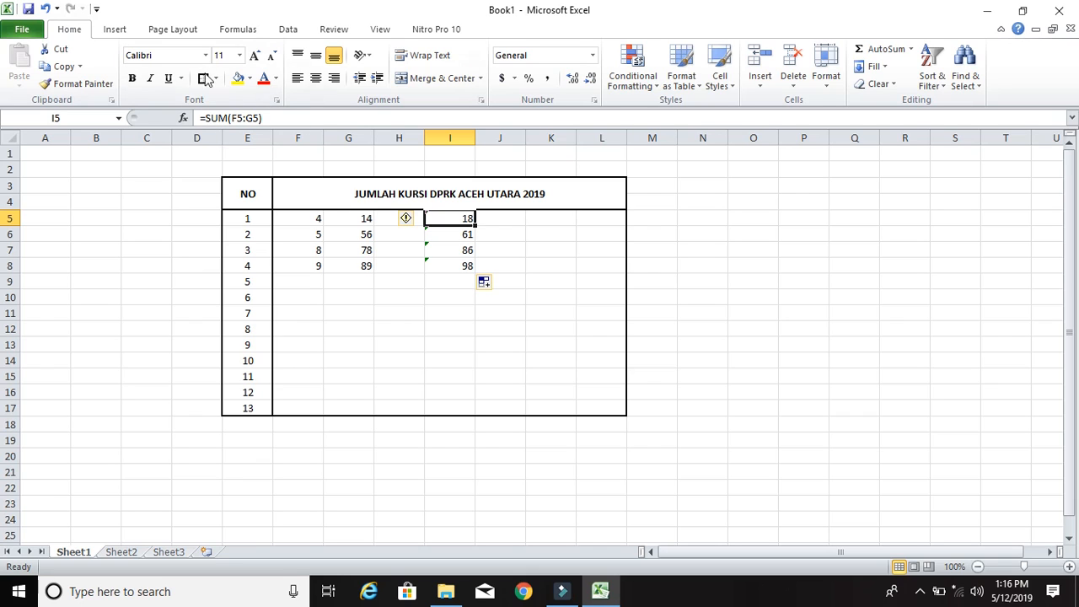
{"action": "left_click", "coordinate": [486, 231]}
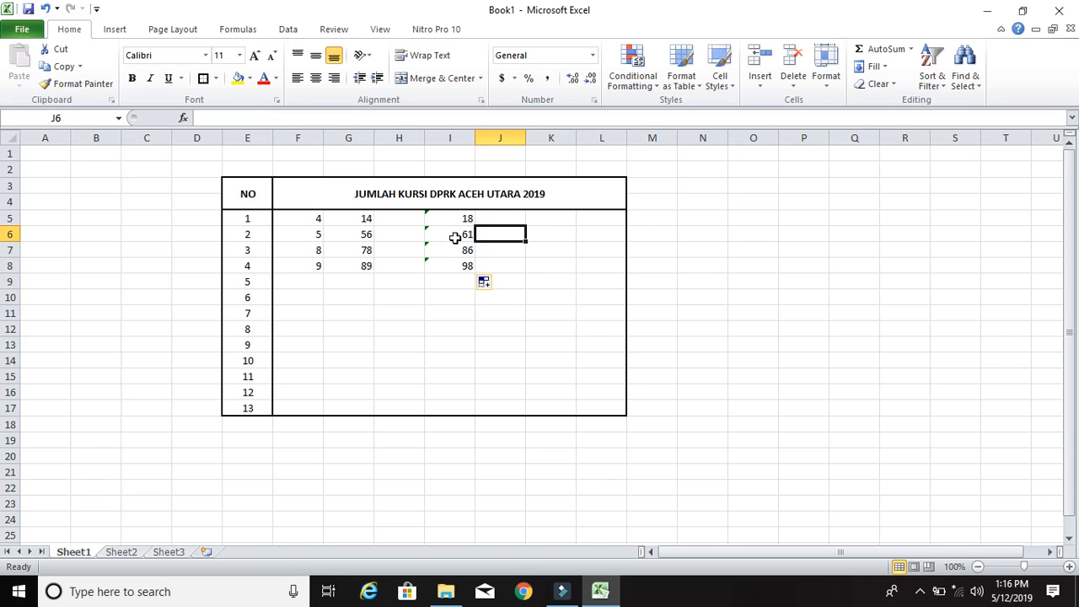
{"action": "left_click", "coordinate": [455, 216]}
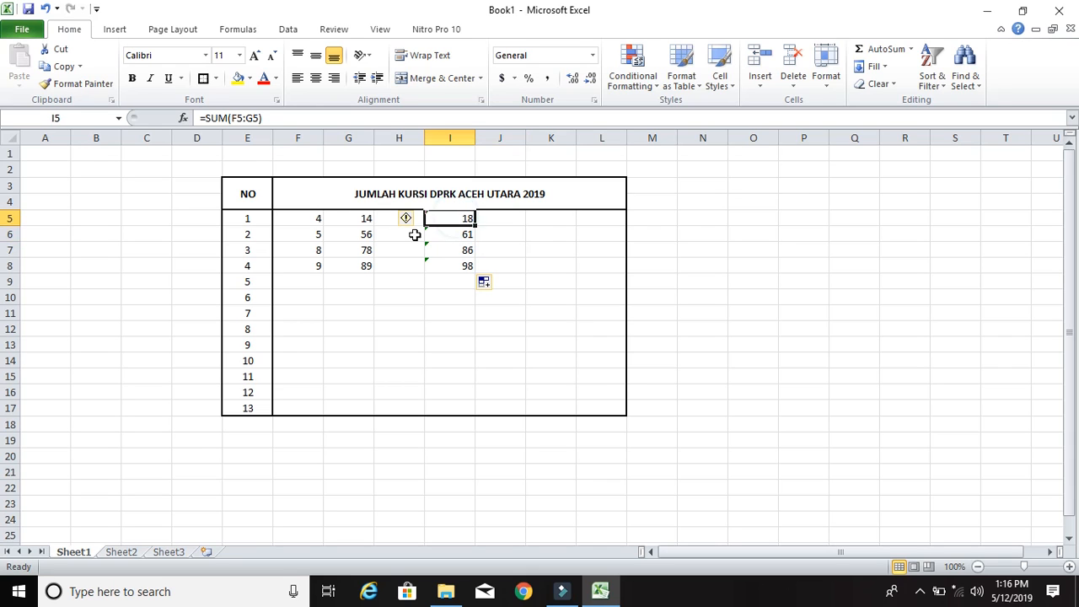
{"action": "left_click", "coordinate": [310, 218]}
{"action": "left_click", "coordinate": [350, 217]}
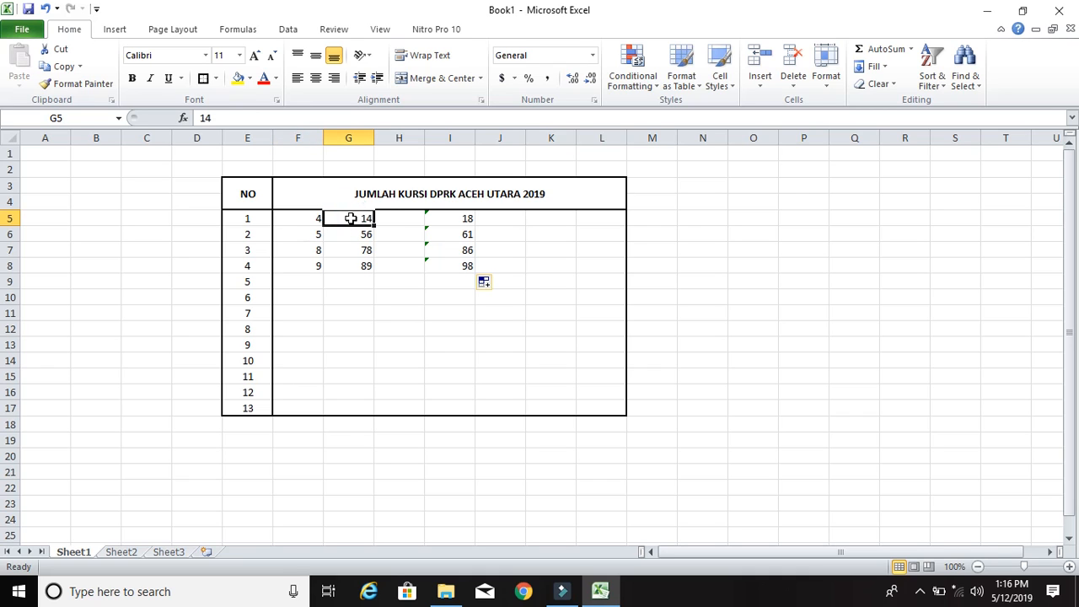
{"action": "left_click", "coordinate": [459, 221]}
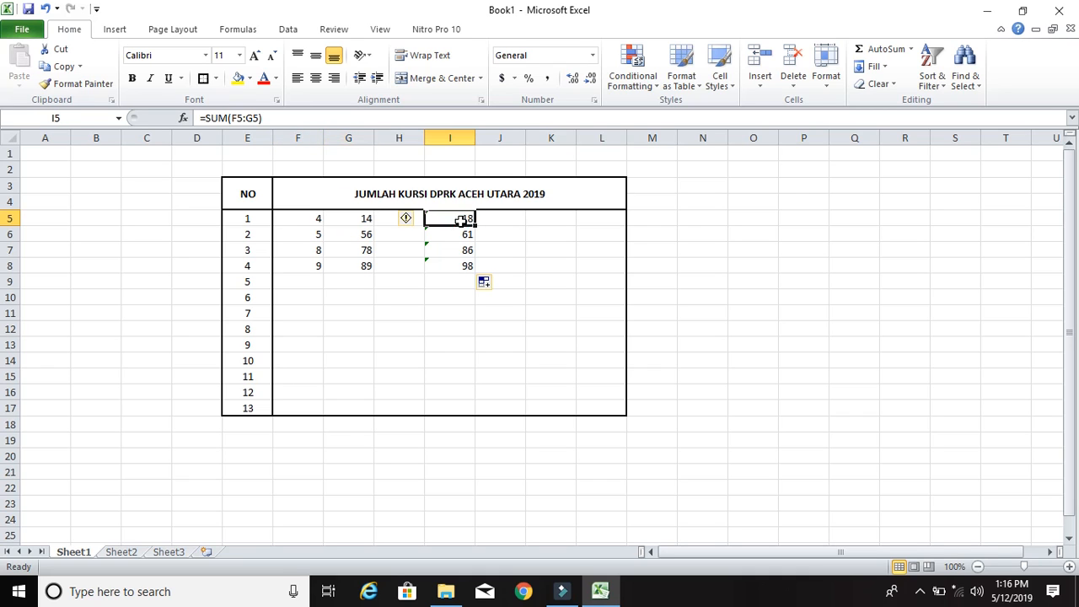
{"action": "left_click", "coordinate": [462, 324]}
{"action": "left_click", "coordinate": [796, 305]}
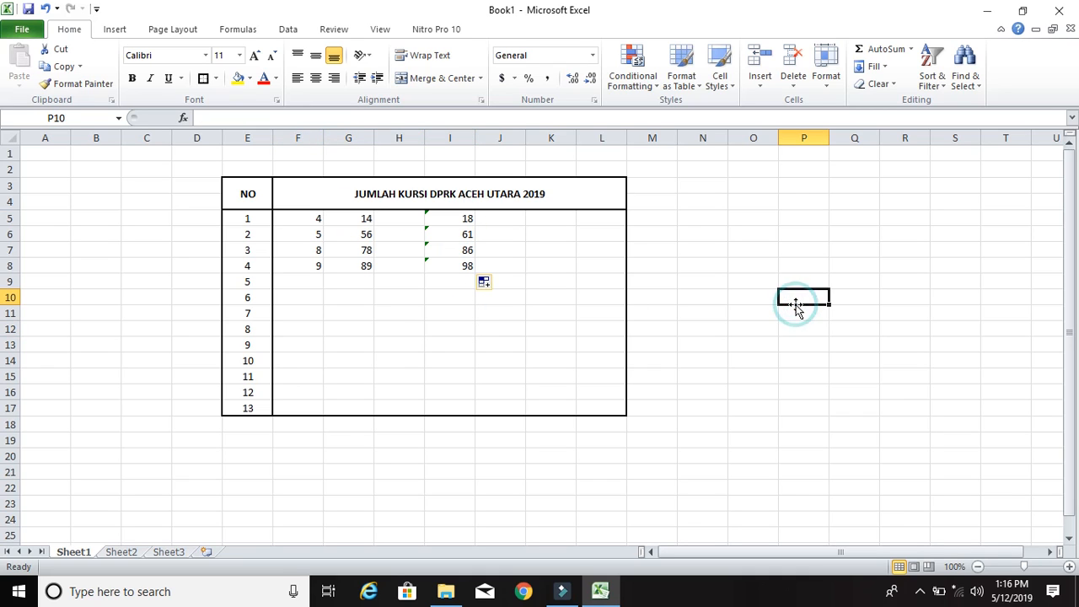
{"action": "left_click", "coordinate": [666, 253]}
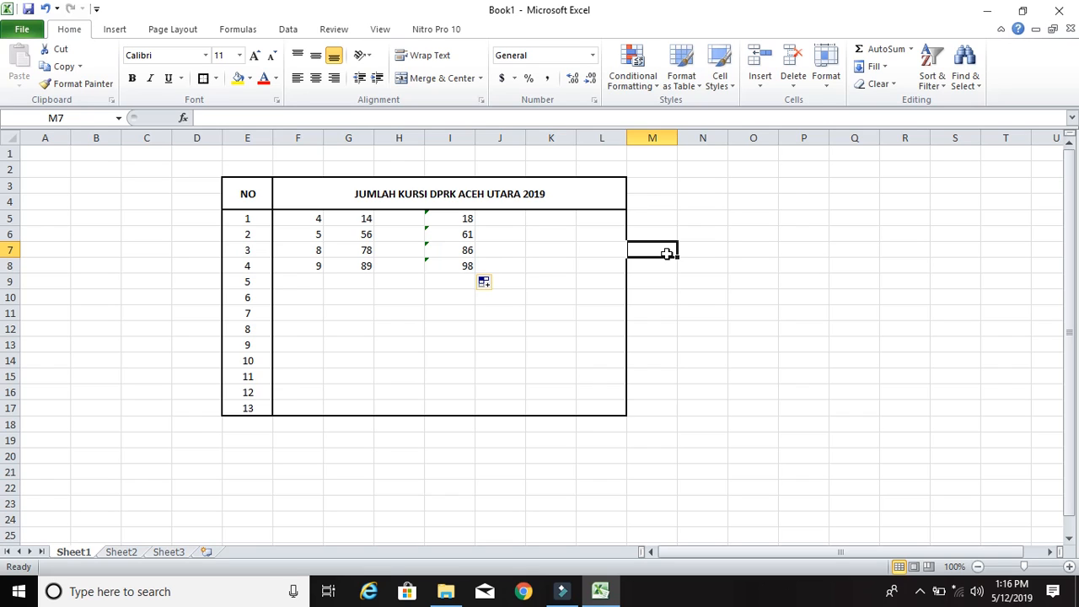
{"action": "left_click", "coordinate": [816, 316]}
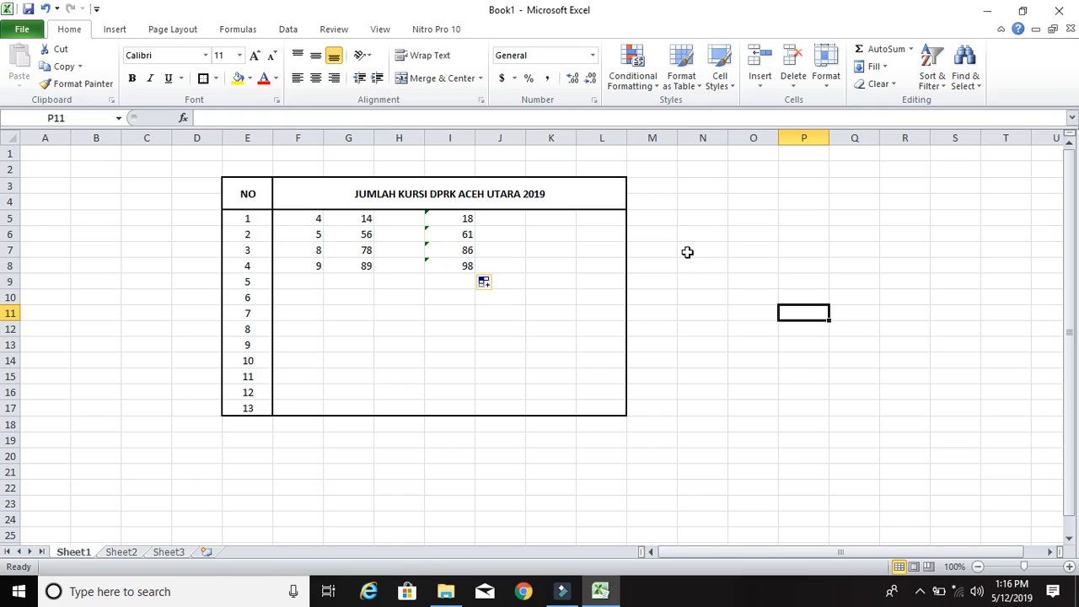
- Close the Book1 workbook without saving its changes
{"action": "left_click", "coordinate": [1064, 9]}
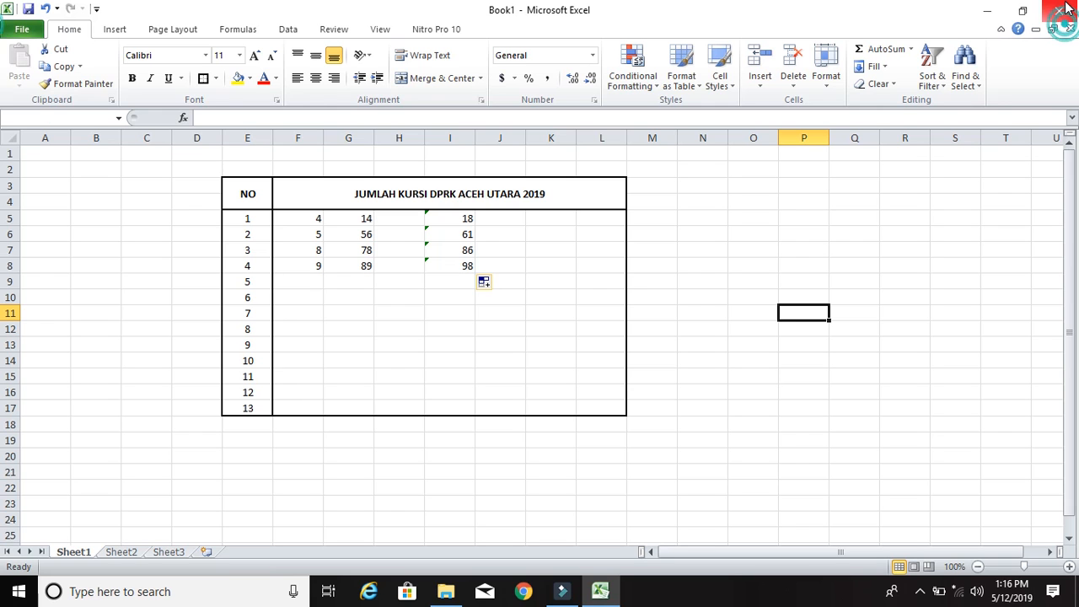
{"action": "key", "text": "Tab"}
{"action": "key", "text": "Return"}
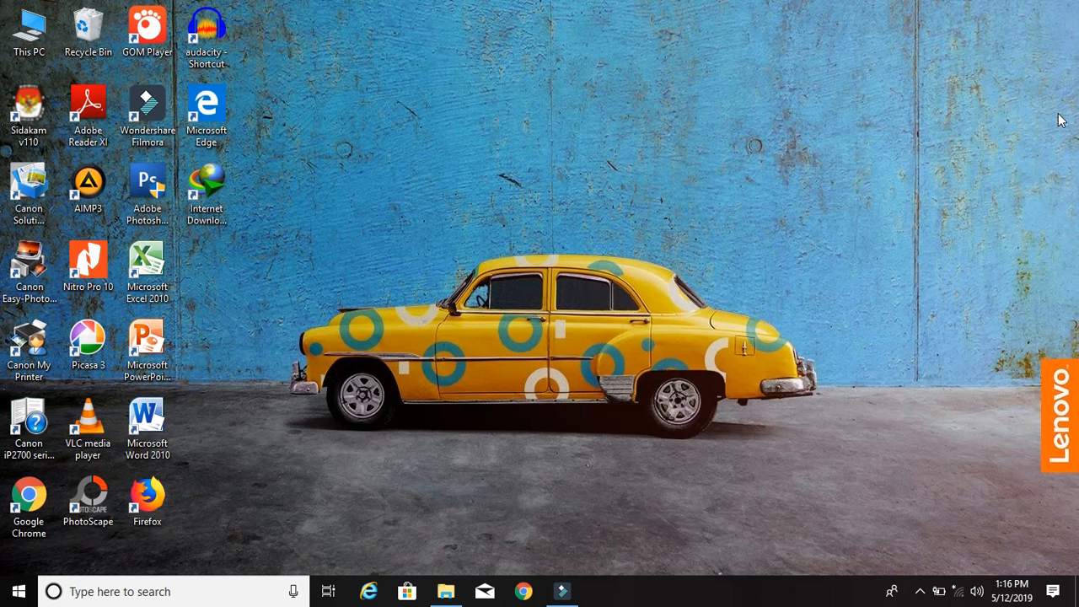
{"action": "left_click", "coordinate": [920, 590]}
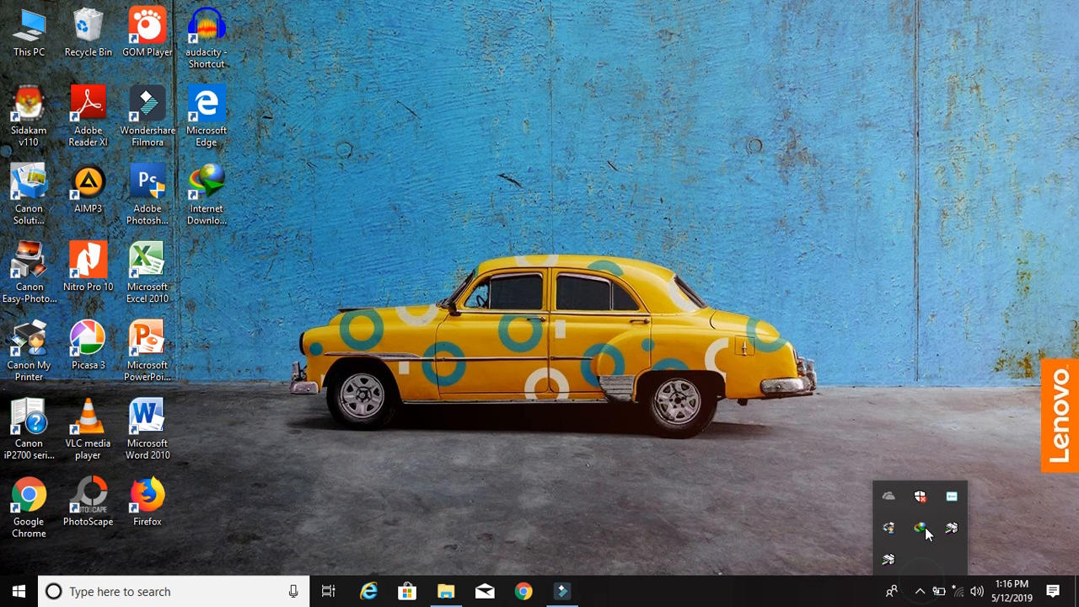
{"action": "right_click", "coordinate": [953, 498]}
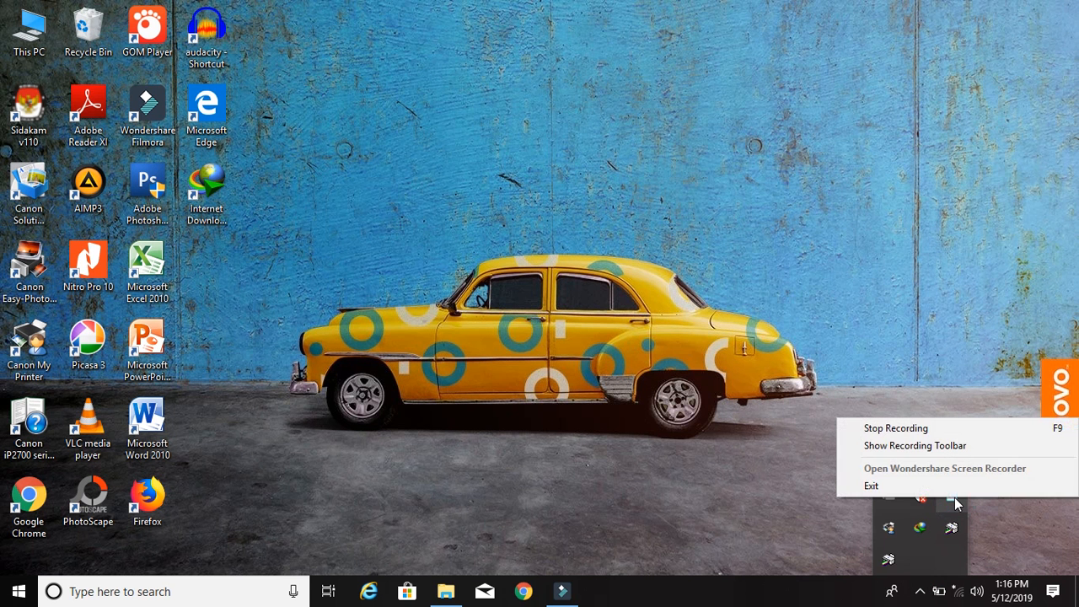